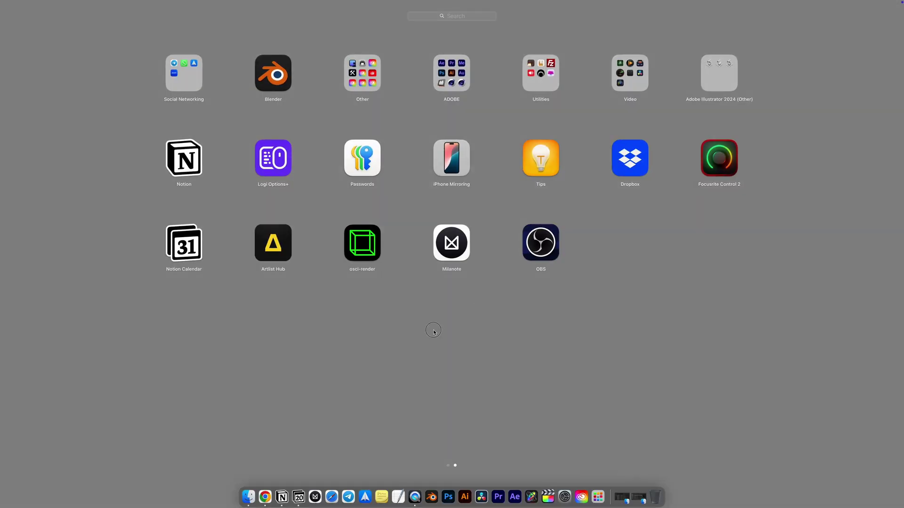
Step: Close Launchpad, reopen it from the Dock, and launch osci-render
{"action": "left_click", "coordinate": [434, 332]}
{"action": "left_click", "coordinate": [598, 497]}
{"action": "left_click_drag", "start_coordinate": [370, 249], "coordinate": [359, 281]}
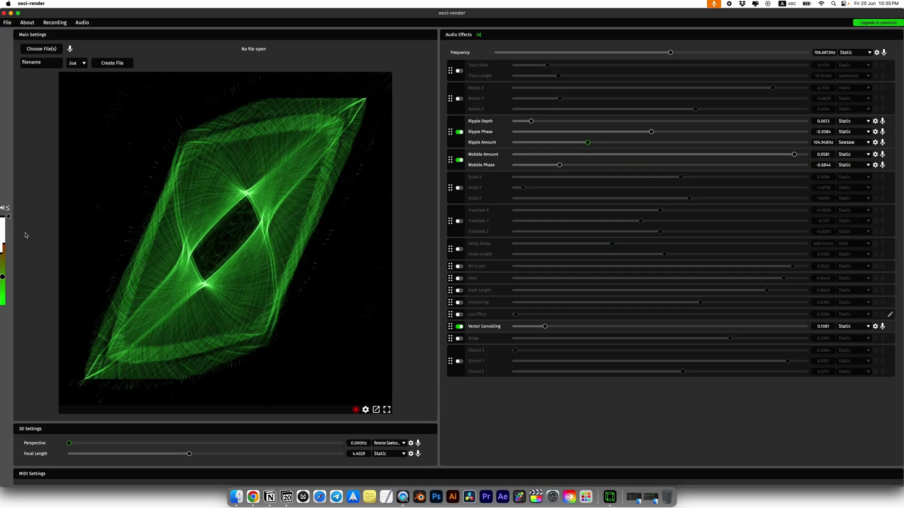
Step: Pause the preview, toggle it fullscreen and back, and flip output channels 1+2 on then off
{"action": "left_click", "coordinate": [230, 219]}
{"action": "double_click", "coordinate": [224, 245]}
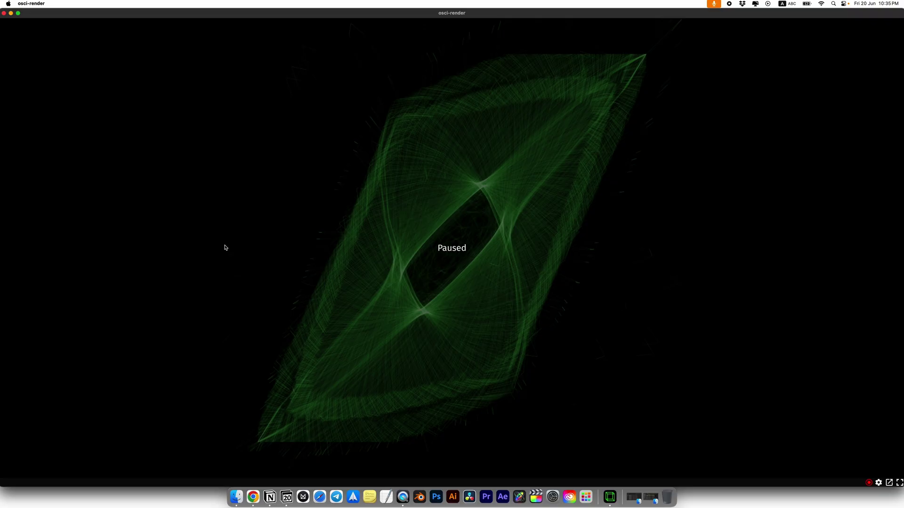
{"action": "double_click", "coordinate": [337, 242]}
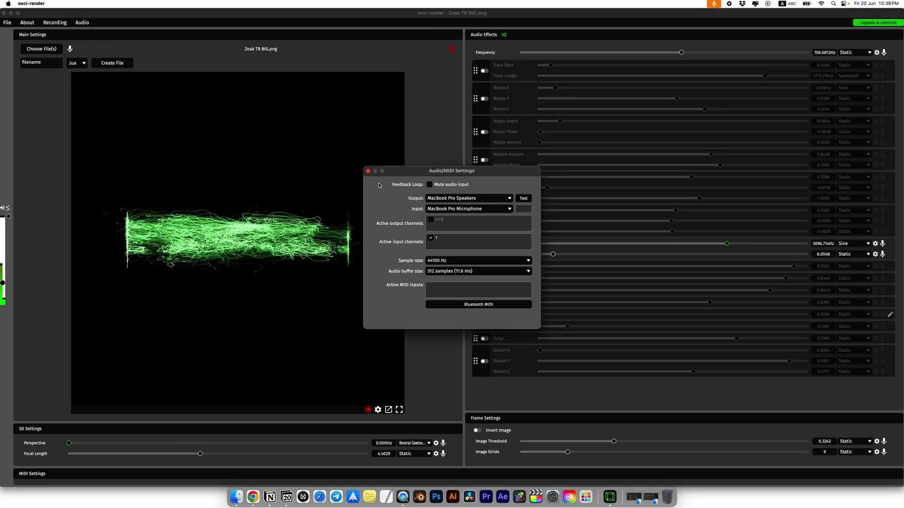
{"action": "left_click", "coordinate": [432, 223]}
{"action": "left_click", "coordinate": [432, 223]}
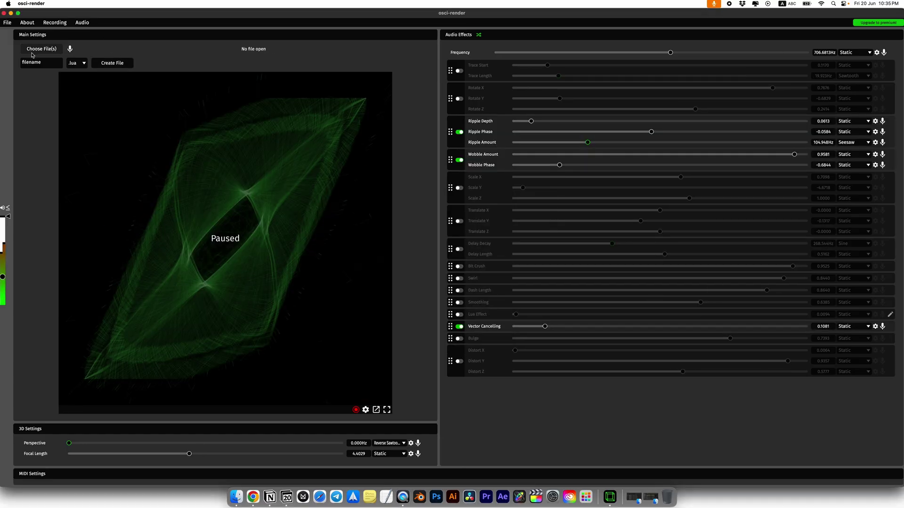
Step: Open Znak TR BIG.png from the ZNAK drive's LOGOS > ZNAK LOGOS folder
{"action": "left_click", "coordinate": [37, 52]}
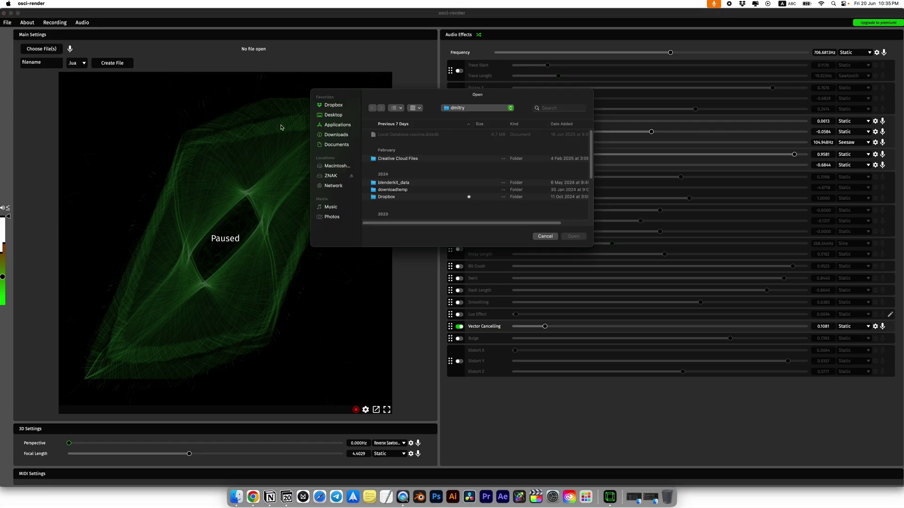
{"action": "left_click", "coordinate": [340, 176]}
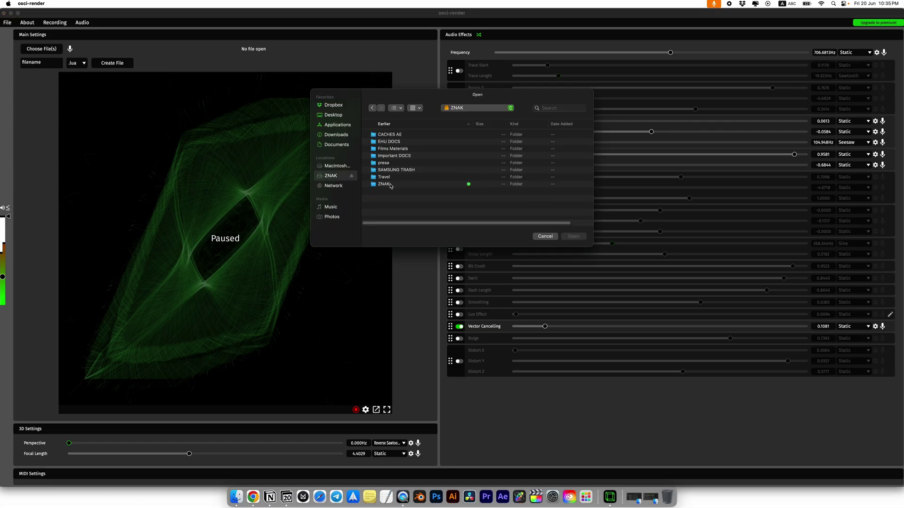
{"action": "double_click", "coordinate": [385, 186]}
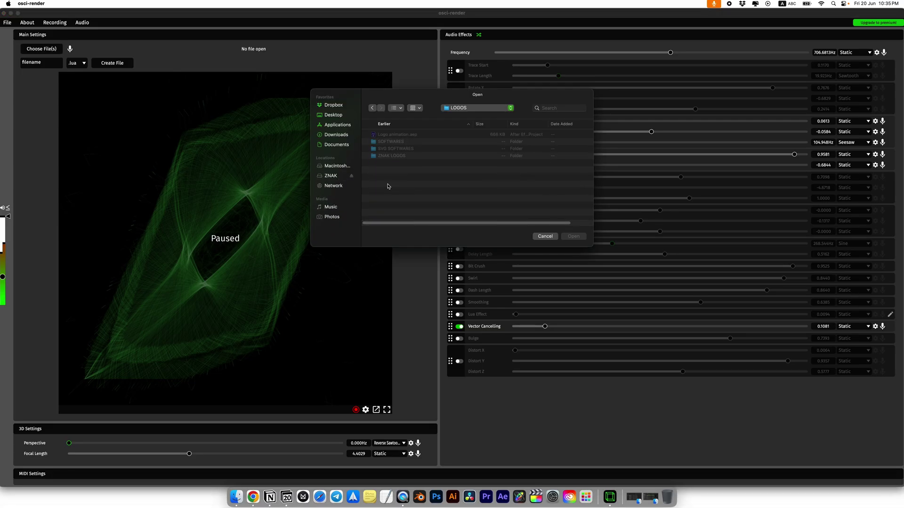
{"action": "double_click", "coordinate": [386, 154]}
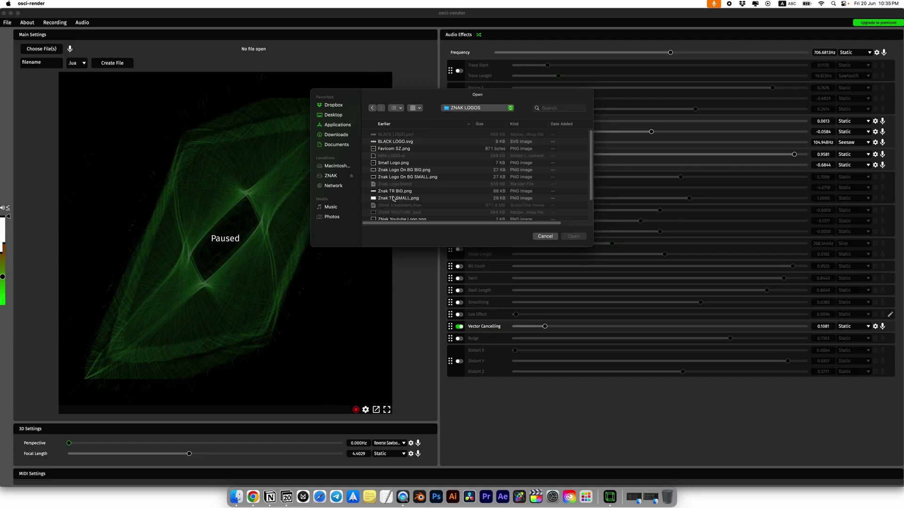
{"action": "double_click", "coordinate": [392, 191]}
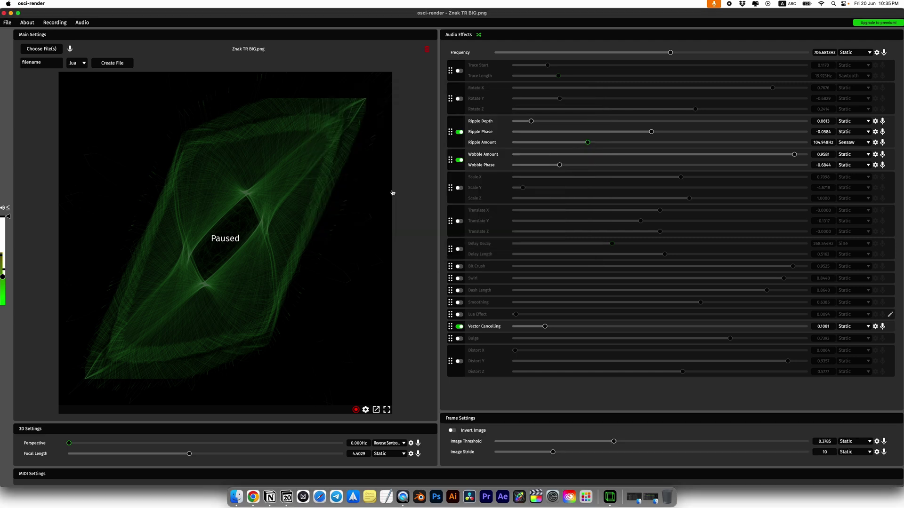
Step: Turn off Ripple, Wobble and Vector Cancelling, unpause, and drop Image Threshold to 0.2379
{"action": "left_click", "coordinate": [459, 132]}
{"action": "left_click", "coordinate": [458, 160]}
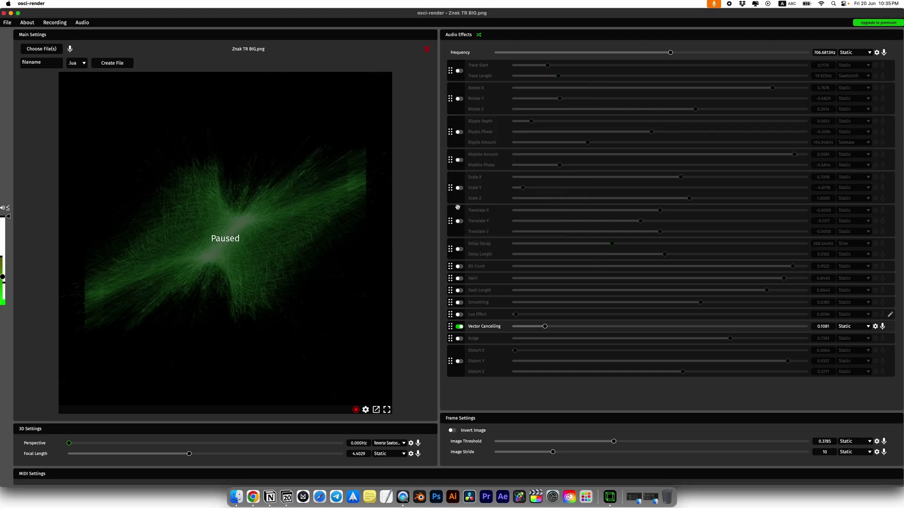
{"action": "left_click", "coordinate": [459, 327]}
{"action": "left_click", "coordinate": [253, 154]}
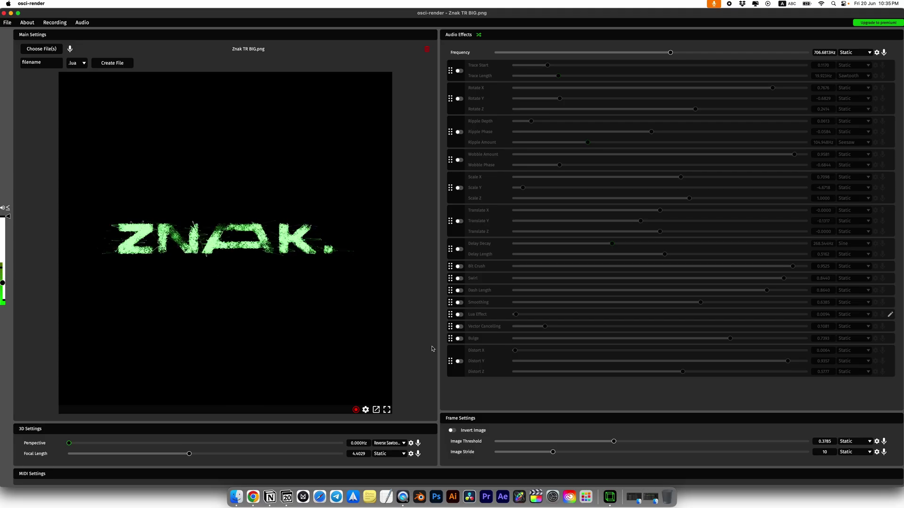
{"action": "left_click_drag", "start_coordinate": [613, 444], "coordinate": [547, 455]}
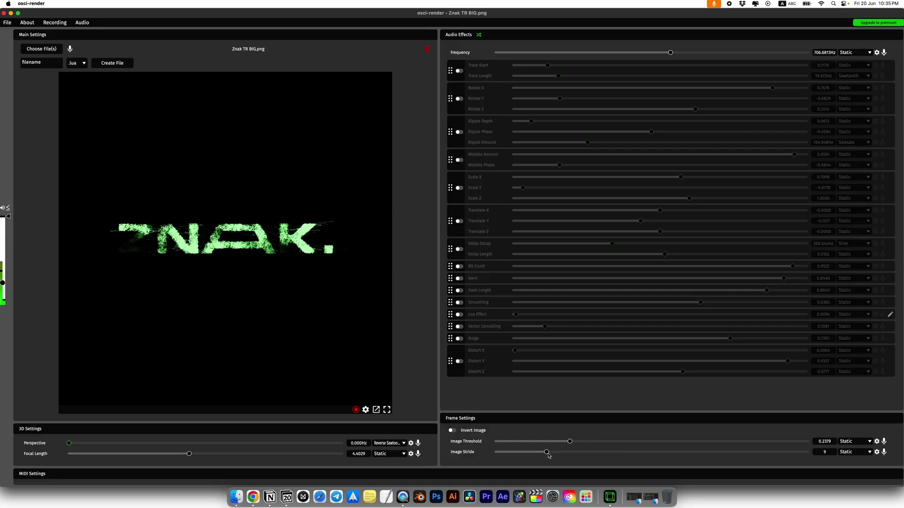
Step: Turn Invert Image off and set the visualiser Screen Overlay to Graticule
{"action": "left_click", "coordinate": [452, 431]}
{"action": "left_click", "coordinate": [379, 410]}
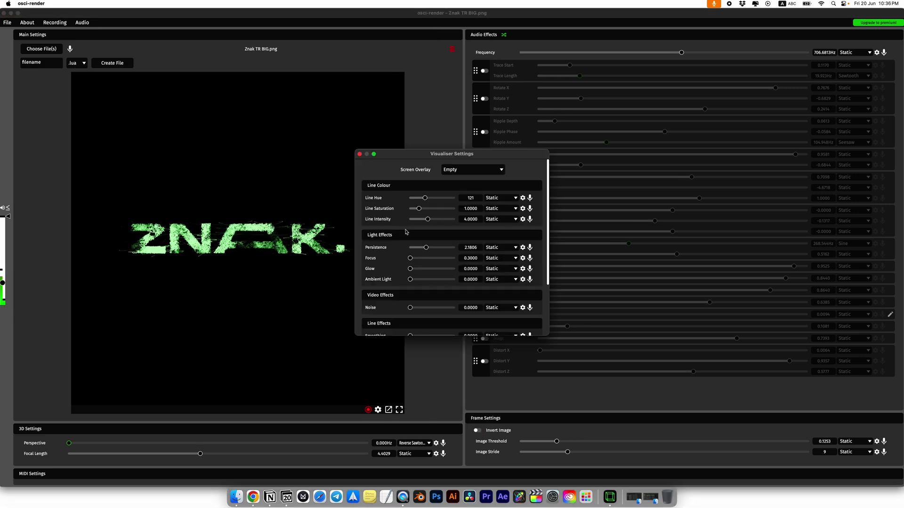
{"action": "left_click_drag", "start_coordinate": [410, 159], "coordinate": [364, 160]}
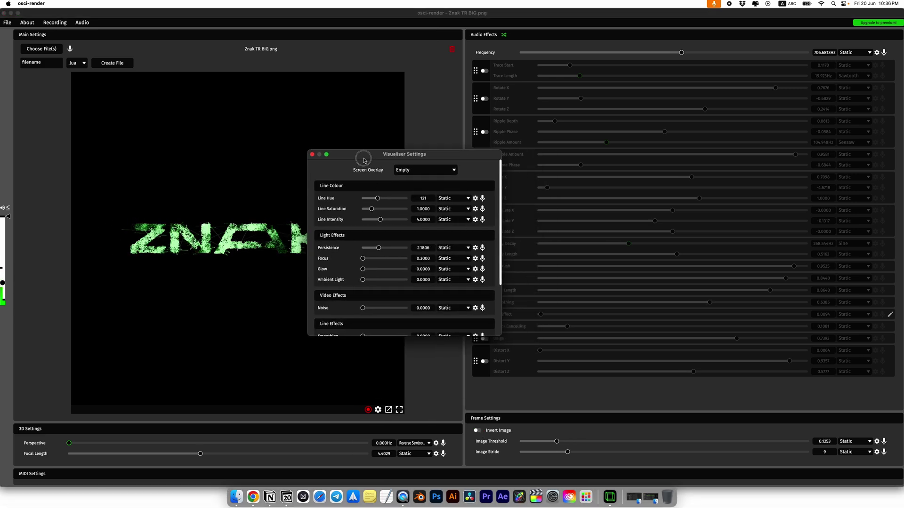
{"action": "left_click", "coordinate": [421, 175]}
{"action": "left_click", "coordinate": [421, 193]}
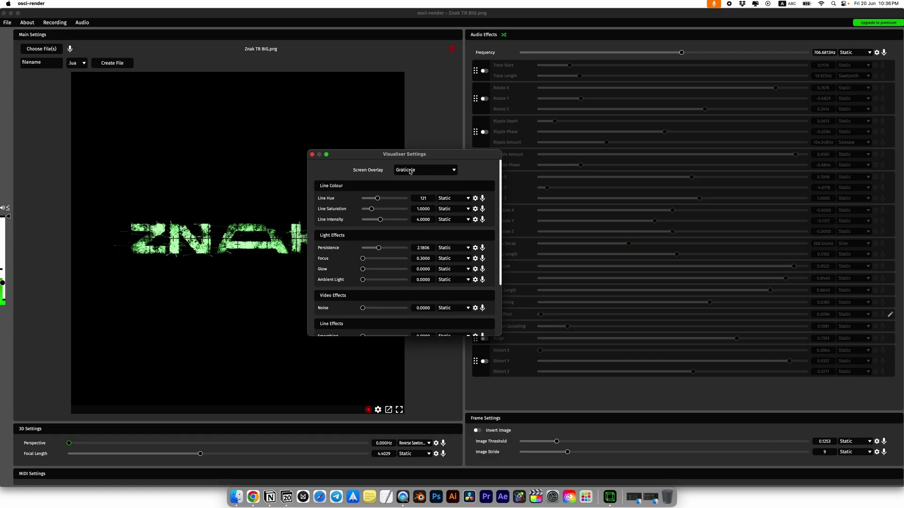
Step: Try the Smudged screen overlay, then settle on Smudged Graticule
{"action": "left_click_drag", "start_coordinate": [392, 159], "coordinate": [479, 164]}
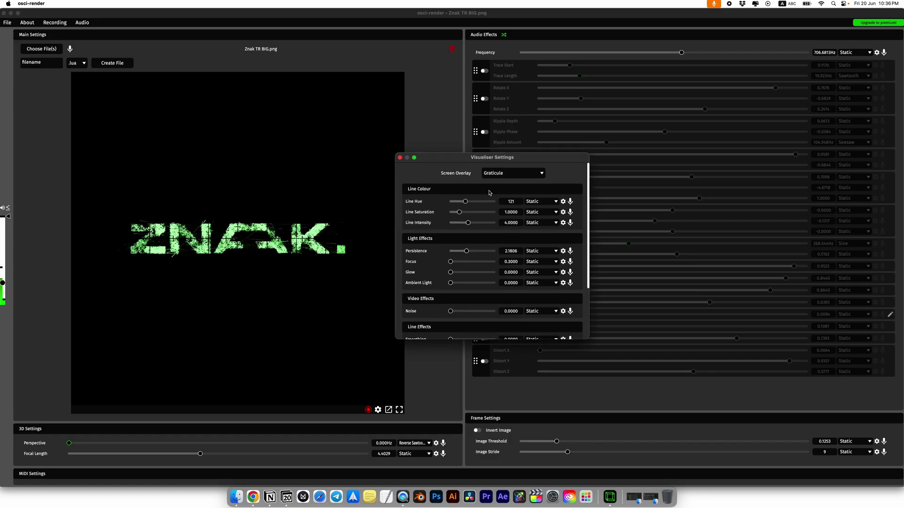
{"action": "left_click", "coordinate": [495, 174]}
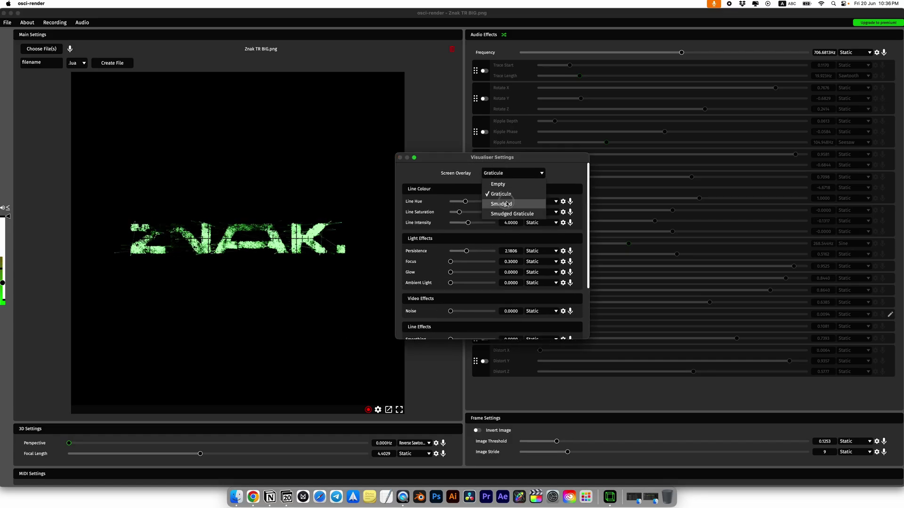
{"action": "left_click", "coordinate": [501, 204]}
{"action": "left_click", "coordinate": [505, 174]}
{"action": "left_click", "coordinate": [505, 203]}
{"action": "left_click", "coordinate": [509, 178]}
{"action": "left_click", "coordinate": [508, 214]}
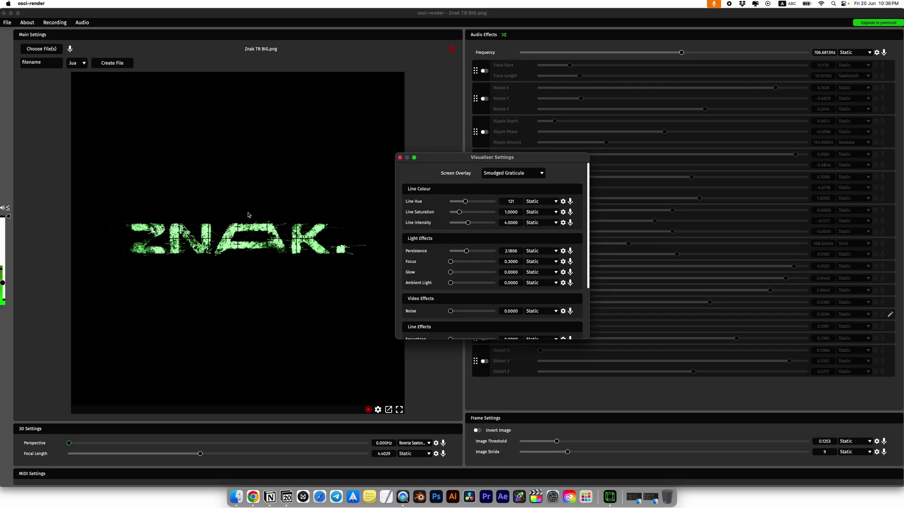
Step: Reset Screen Overlay to Empty, keep Ambient Light at zero, and lower Persistence to 1.8896
{"action": "key", "text": "Up"}
{"action": "key", "text": "Up"}
{"action": "key", "text": "Up"}
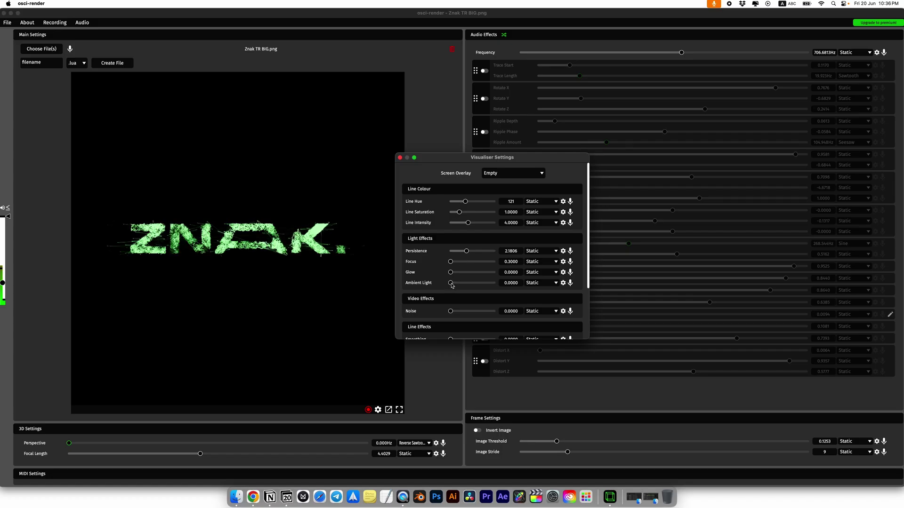
{"action": "mouse_move", "coordinate": [451, 284]}
{"action": "left_mouse_down"}
{"action": "mouse_move", "coordinate": [479, 285]}
{"action": "mouse_move", "coordinate": [449, 285]}
{"action": "left_mouse_up"}
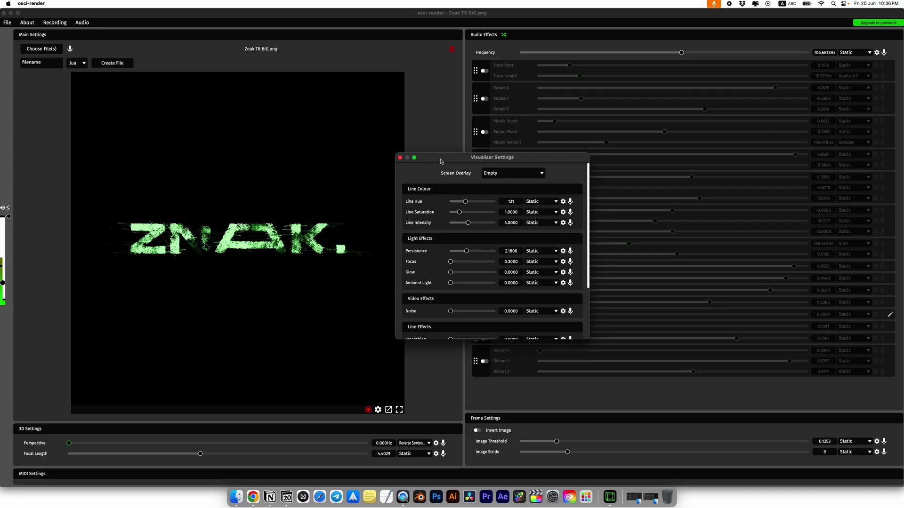
{"action": "left_click_drag", "start_coordinate": [443, 160], "coordinate": [498, 181]}
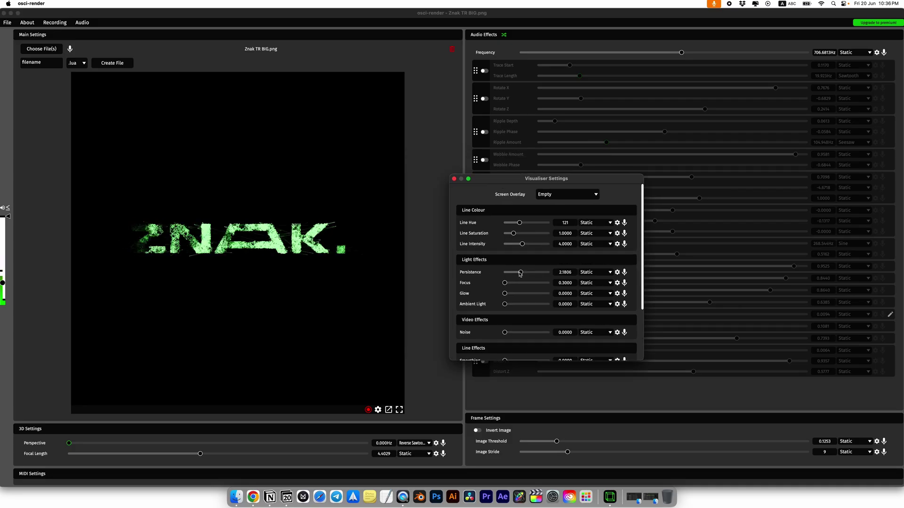
{"action": "mouse_move", "coordinate": [521, 273]}
{"action": "left_mouse_down"}
{"action": "mouse_move", "coordinate": [501, 276]}
{"action": "mouse_move", "coordinate": [519, 276]}
{"action": "left_mouse_up"}
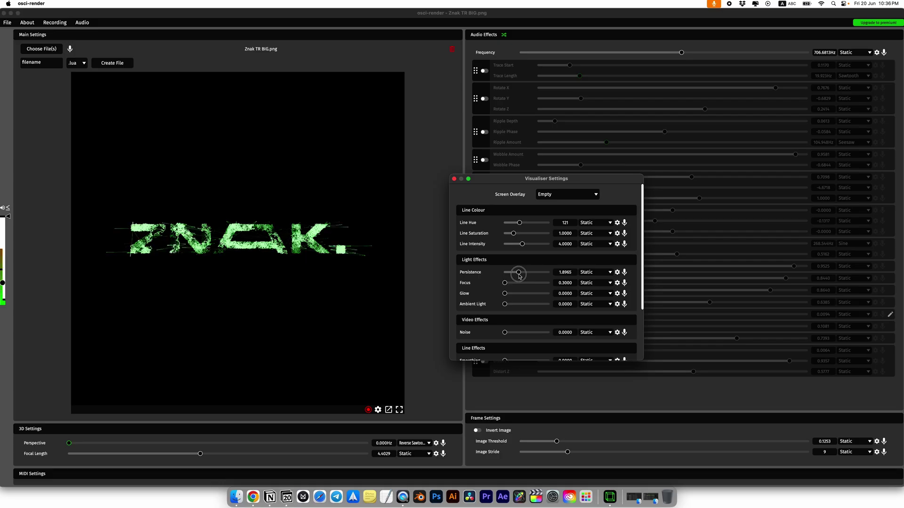
{"action": "left_click_drag", "start_coordinate": [519, 276], "coordinate": [488, 295]}
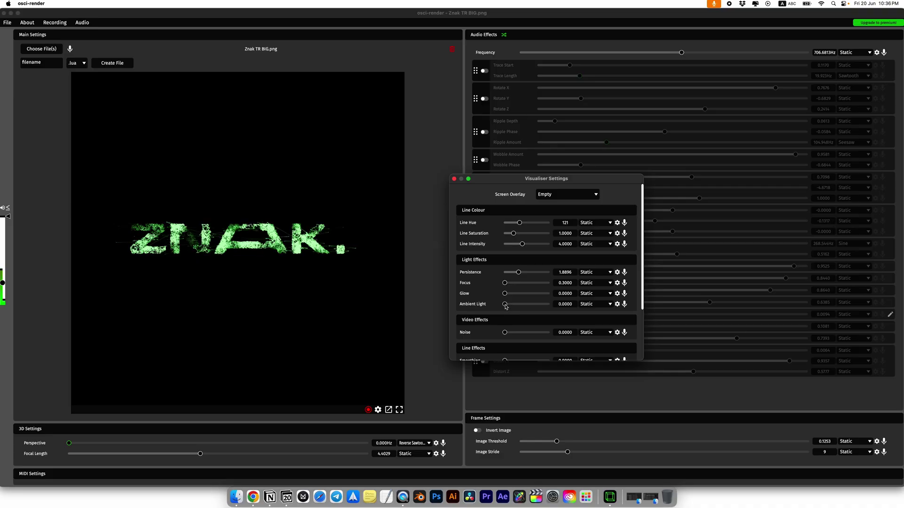
{"action": "left_click_drag", "start_coordinate": [505, 305], "coordinate": [476, 308]}
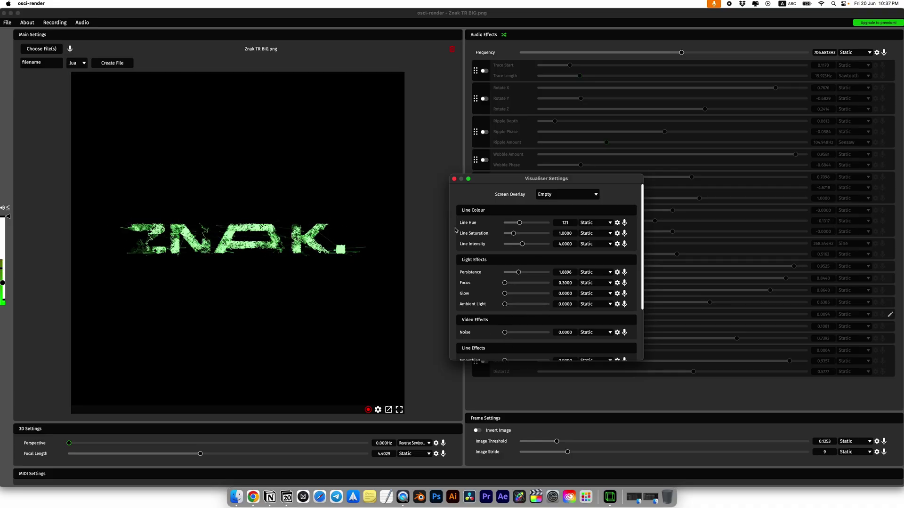
Step: Close Visualiser Settings, raise Image Threshold slightly, and briefly try the Trace effect
{"action": "left_click", "coordinate": [454, 179]}
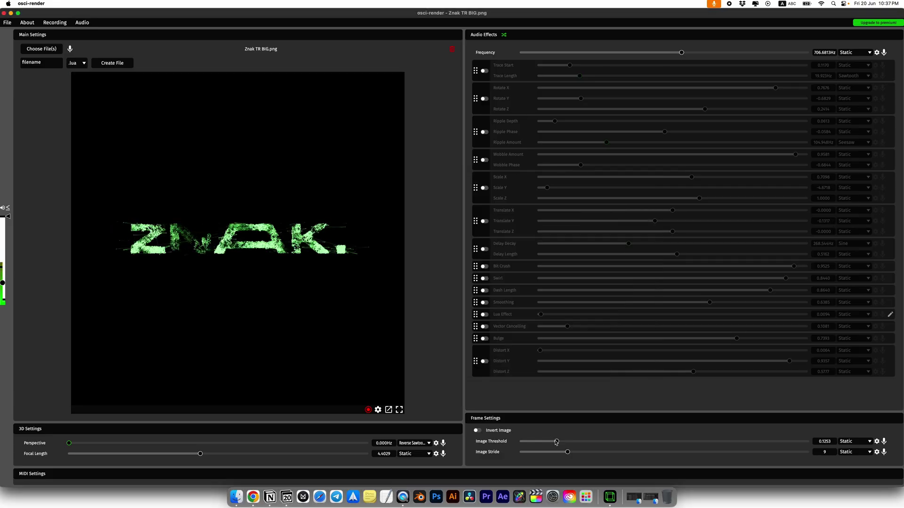
{"action": "left_click_drag", "start_coordinate": [556, 442], "coordinate": [614, 443]}
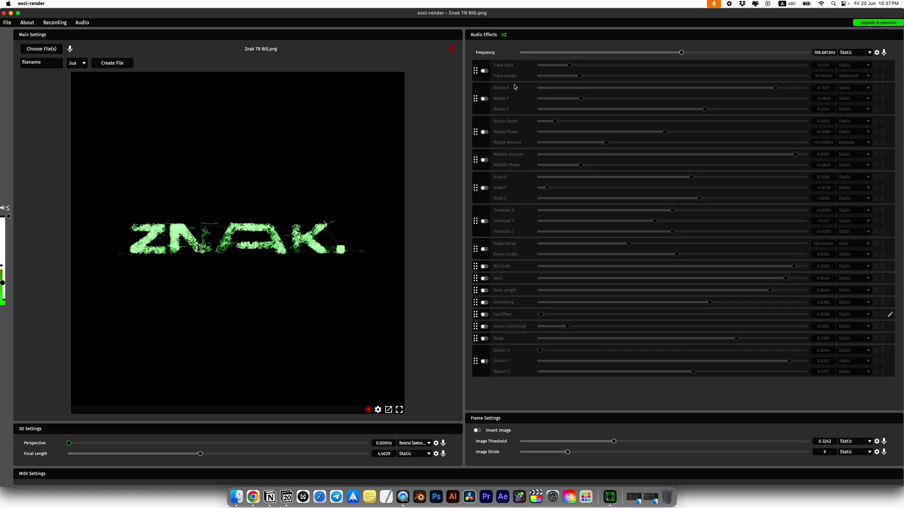
{"action": "left_click", "coordinate": [484, 71]}
{"action": "mouse_move", "coordinate": [574, 67]}
{"action": "left_mouse_down"}
{"action": "mouse_move", "coordinate": [742, 78]}
{"action": "mouse_move", "coordinate": [550, 67]}
{"action": "mouse_move", "coordinate": [763, 77]}
{"action": "left_mouse_up"}
{"action": "left_click", "coordinate": [583, 76]}
{"action": "left_click", "coordinate": [486, 71]}
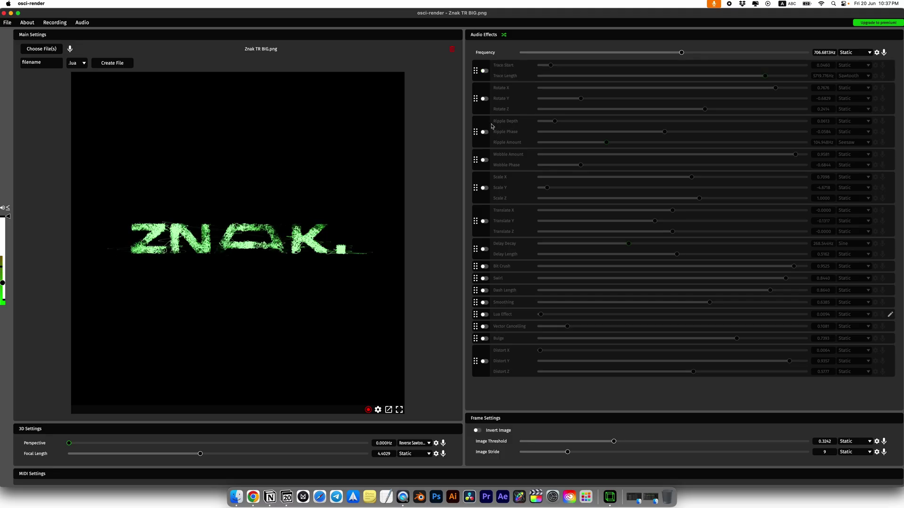
Step: Enable Rotate with Rotate Y at 0.0336 and Rotate X animated by a 1 Hz sine
{"action": "left_click", "coordinate": [484, 99]}
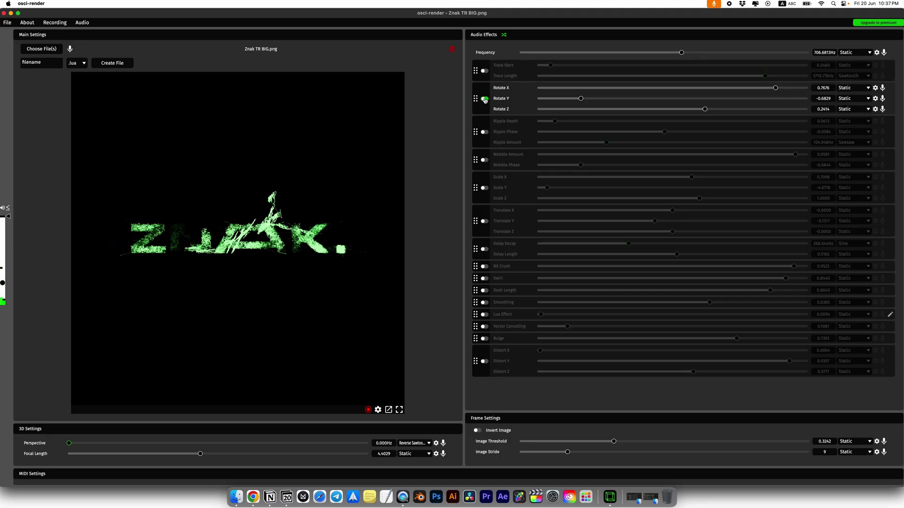
{"action": "left_click_drag", "start_coordinate": [774, 87], "coordinate": [665, 105]}
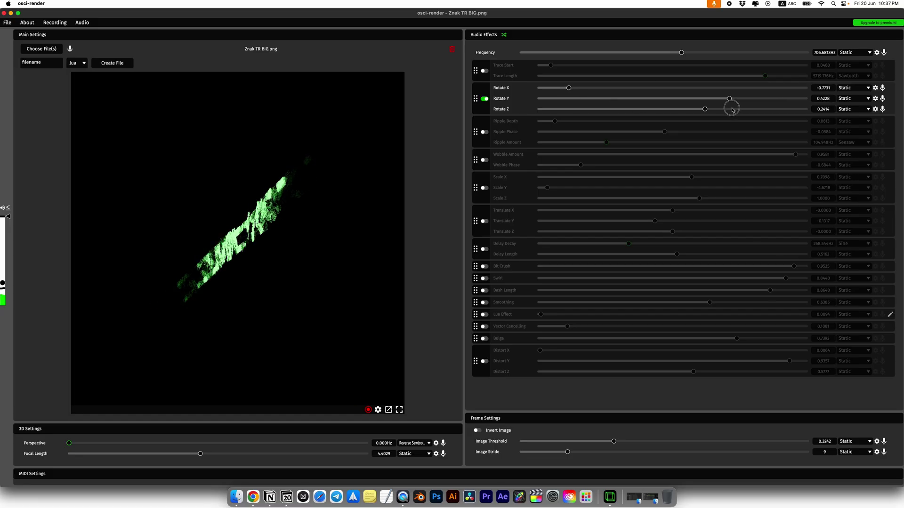
{"action": "left_click_drag", "start_coordinate": [731, 99], "coordinate": [676, 98]}
{"action": "left_click", "coordinate": [852, 88]}
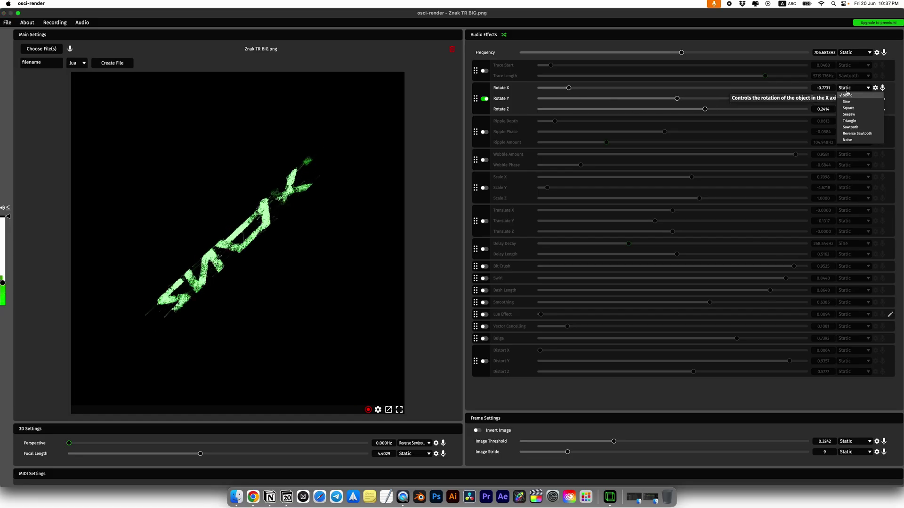
{"action": "left_click", "coordinate": [847, 102]}
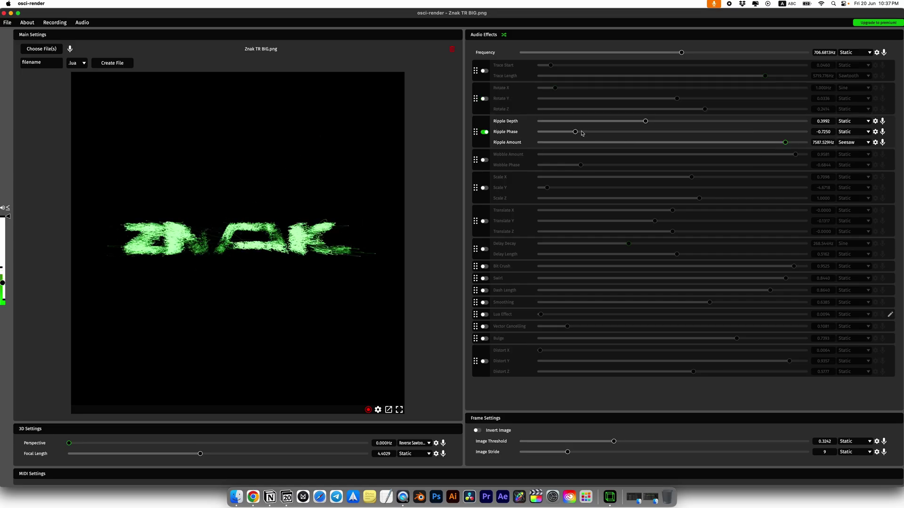
Step: Max Ripple Phase and Depth, make Amount static, and try Depth as Square before returning it to Static
{"action": "left_click_drag", "start_coordinate": [582, 133], "coordinate": [856, 151]}
{"action": "left_click_drag", "start_coordinate": [644, 121], "coordinate": [808, 123]}
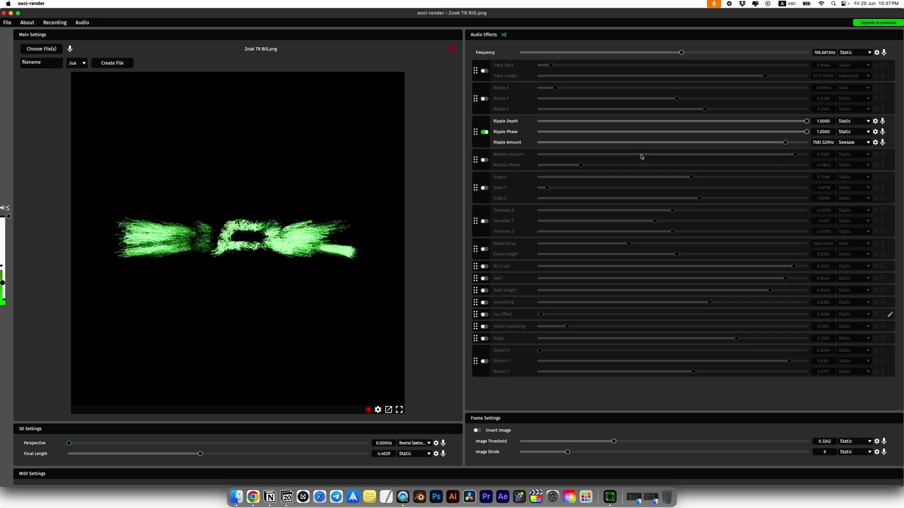
{"action": "left_click", "coordinate": [856, 142]}
{"action": "left_click", "coordinate": [857, 152]}
{"action": "left_click", "coordinate": [859, 122]}
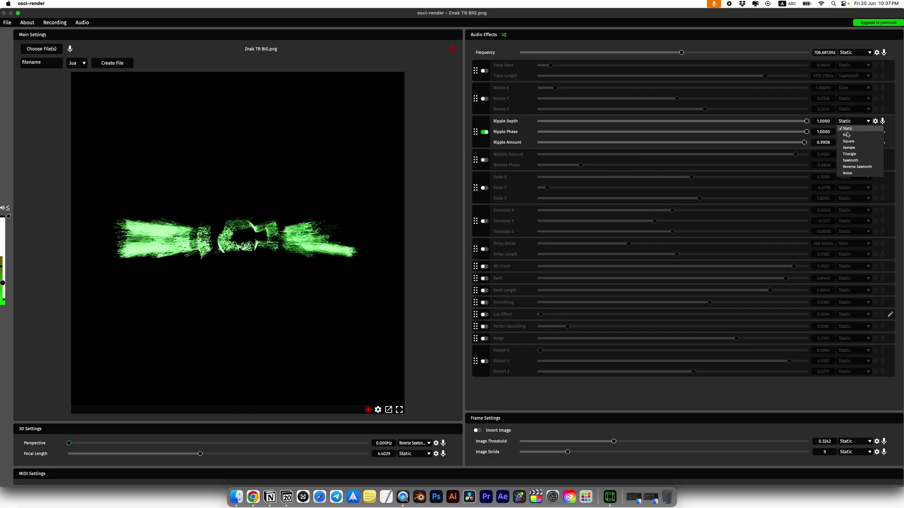
{"action": "left_click", "coordinate": [847, 144]}
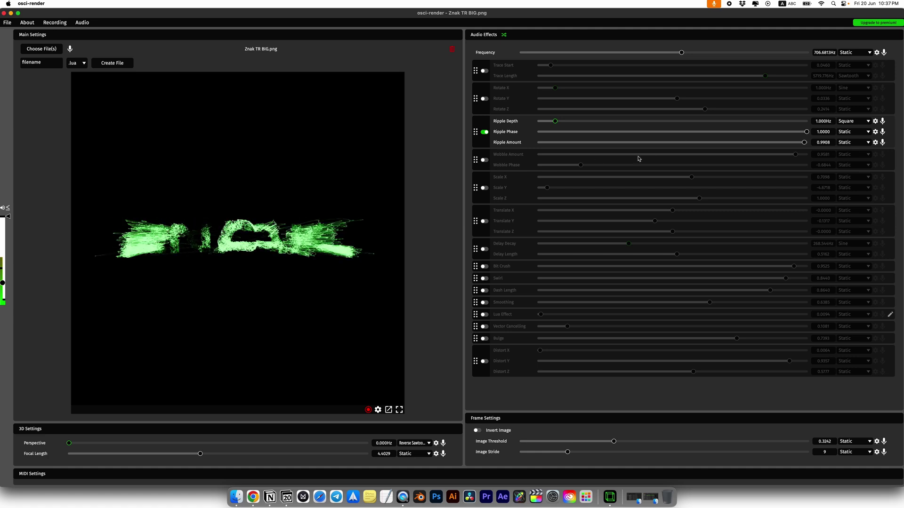
{"action": "left_click", "coordinate": [856, 121]}
{"action": "left_click", "coordinate": [852, 131]}
Step: Lower Ripple Depth to about 0.08 and Amount to near zero, and vary Phase
{"action": "left_click_drag", "start_coordinate": [807, 121], "coordinate": [559, 122]}
{"action": "left_click_drag", "start_coordinate": [804, 142], "coordinate": [539, 142]}
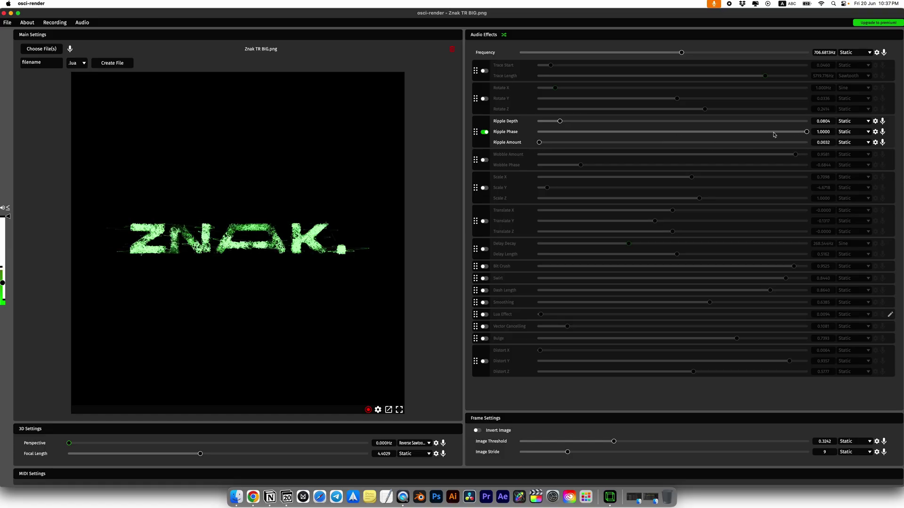
{"action": "left_click_drag", "start_coordinate": [806, 132], "coordinate": [540, 133]}
Step: Swap Ripple for Wobble, with Wobble Amount about 0.14 and Phase about 0.36
{"action": "left_click", "coordinate": [485, 132]}
{"action": "left_click", "coordinate": [484, 160]}
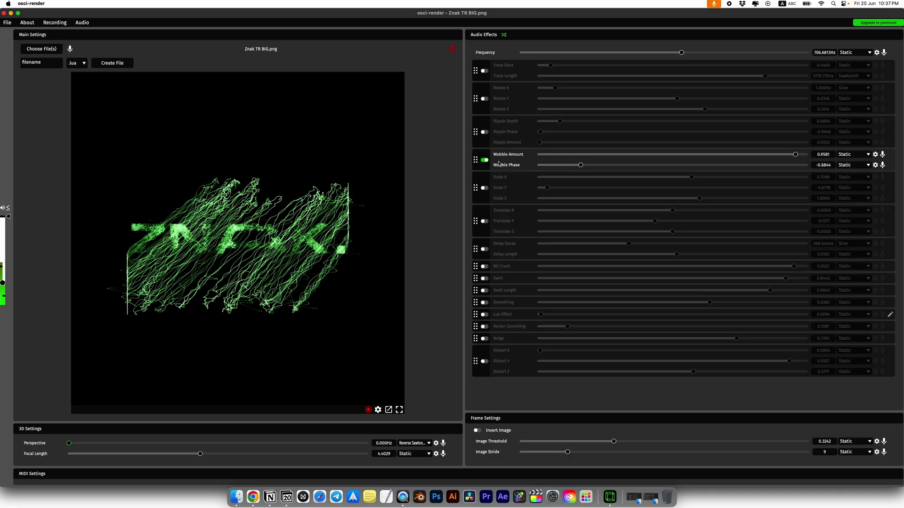
{"action": "left_click_drag", "start_coordinate": [795, 155], "coordinate": [719, 165]}
{"action": "left_click_drag", "start_coordinate": [578, 155], "coordinate": [709, 168]}
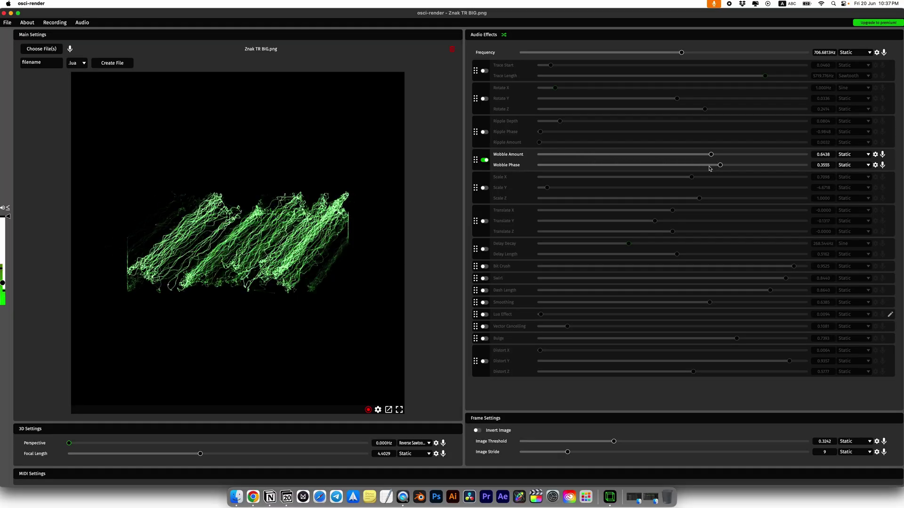
Step: Turn Wobble off, briefly try Scale and Translate X, then enable only Delay
{"action": "left_click", "coordinate": [485, 160]}
{"action": "left_click", "coordinate": [484, 187]}
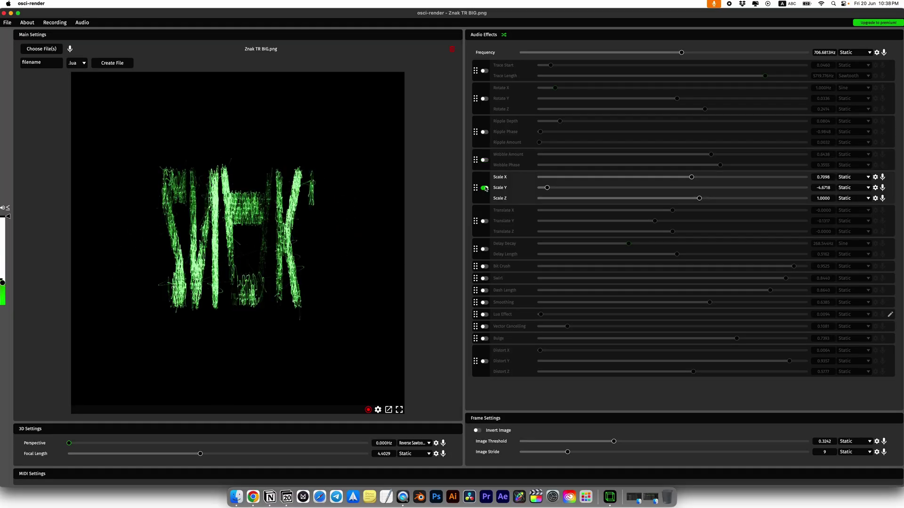
{"action": "left_click", "coordinate": [485, 188]}
{"action": "left_click", "coordinate": [484, 221]}
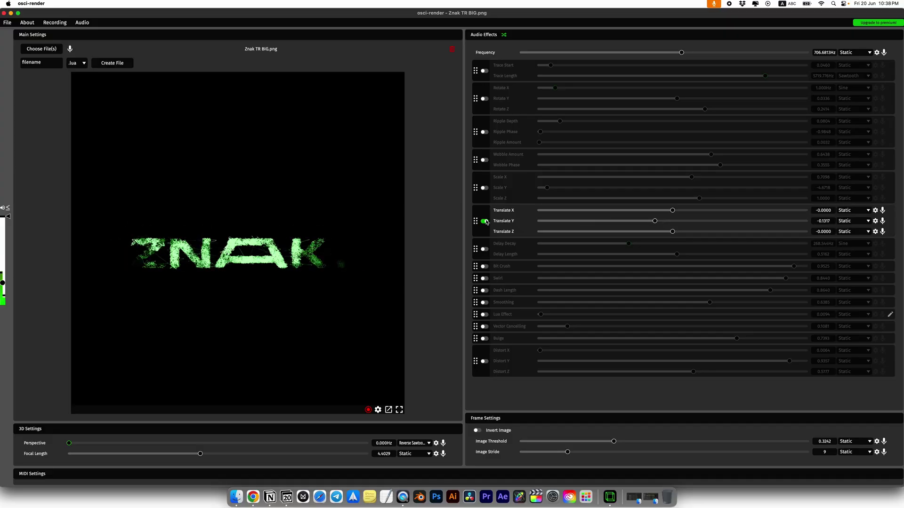
{"action": "mouse_move", "coordinate": [674, 210]}
{"action": "left_mouse_down"}
{"action": "mouse_move", "coordinate": [565, 205]}
{"action": "mouse_move", "coordinate": [769, 218]}
{"action": "mouse_move", "coordinate": [565, 220]}
{"action": "mouse_move", "coordinate": [751, 218]}
{"action": "mouse_move", "coordinate": [569, 220]}
{"action": "mouse_move", "coordinate": [698, 219]}
{"action": "mouse_move", "coordinate": [672, 220]}
{"action": "left_mouse_up"}
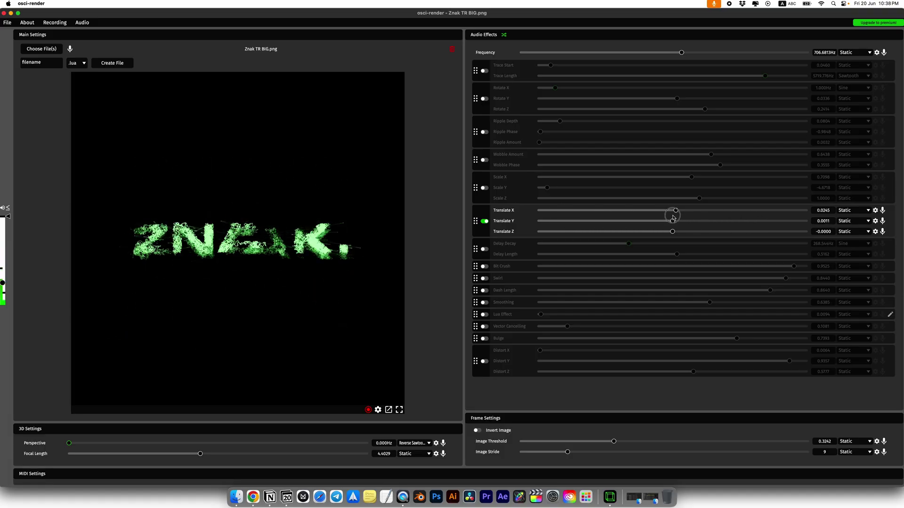
{"action": "left_click", "coordinate": [484, 222]}
{"action": "left_click", "coordinate": [484, 249]}
Step: Set Delay Decay to about 3096 Hz and Delay Length to about 0.05
{"action": "left_click_drag", "start_coordinate": [628, 245], "coordinate": [727, 244]}
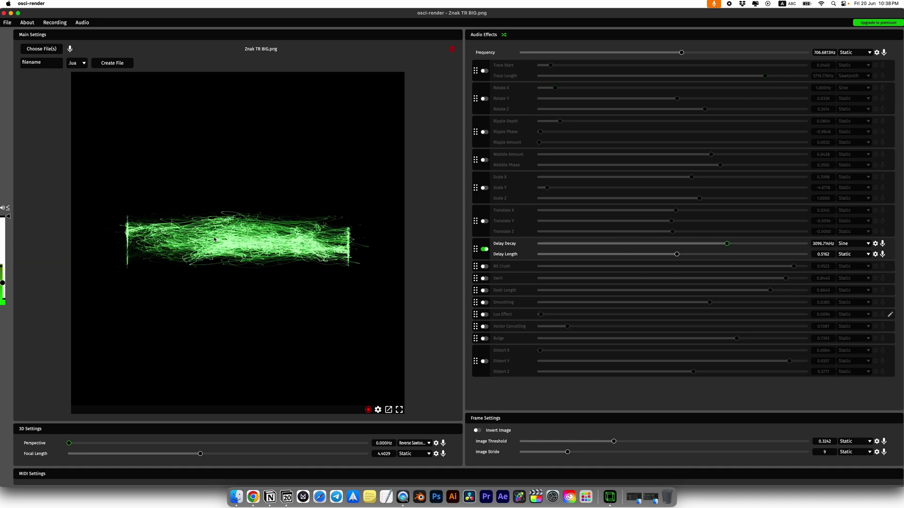
{"action": "mouse_move", "coordinate": [676, 257]}
{"action": "left_mouse_down"}
{"action": "mouse_move", "coordinate": [544, 258]}
{"action": "mouse_move", "coordinate": [735, 269]}
{"action": "mouse_move", "coordinate": [536, 259]}
{"action": "mouse_move", "coordinate": [818, 272]}
{"action": "left_mouse_up"}
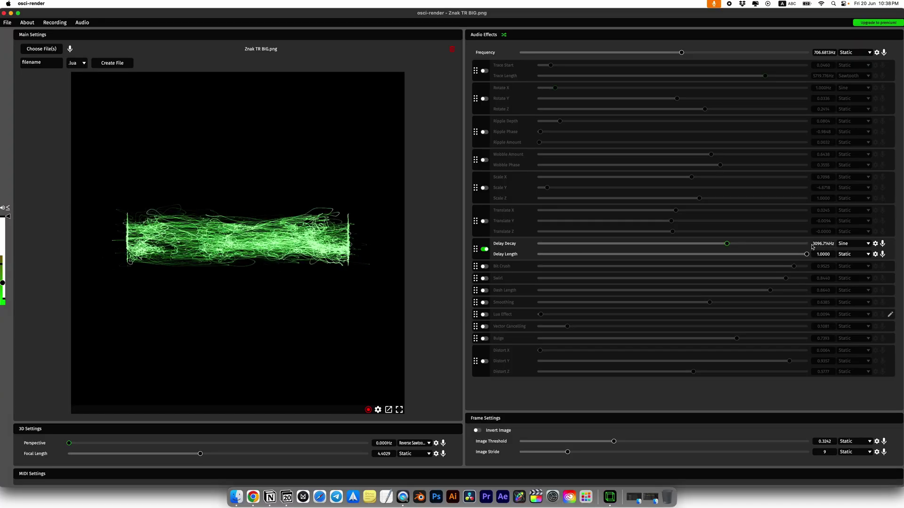
{"action": "left_click_drag", "start_coordinate": [802, 258], "coordinate": [554, 258]}
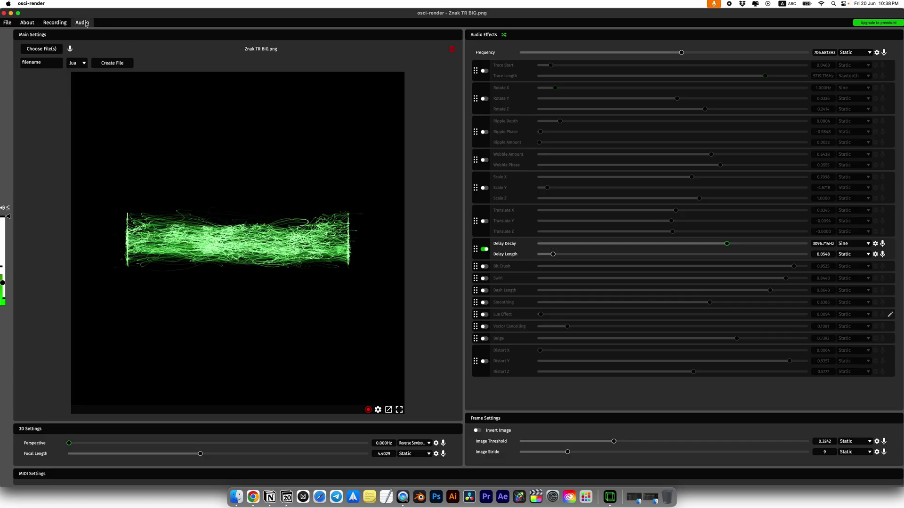
Step: Replace Delay with Bit Crush set to about 0.585
{"action": "left_click", "coordinate": [484, 249]}
{"action": "left_click", "coordinate": [485, 266]}
{"action": "left_click_drag", "start_coordinate": [794, 267], "coordinate": [600, 282]}
Step: Turn Bit Crush off and try Swirl on, then off again
{"action": "left_click", "coordinate": [484, 267]}
{"action": "left_click", "coordinate": [485, 279]}
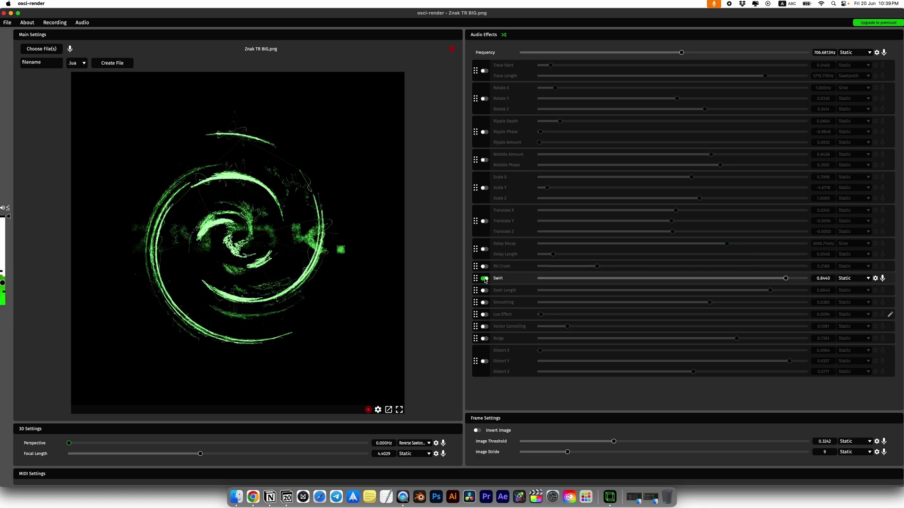
{"action": "left_click", "coordinate": [484, 278]}
Step: Try Dash Length at about 0.64 and switch it off, then raise Smoothing to about 0.98
{"action": "left_click", "coordinate": [485, 291]}
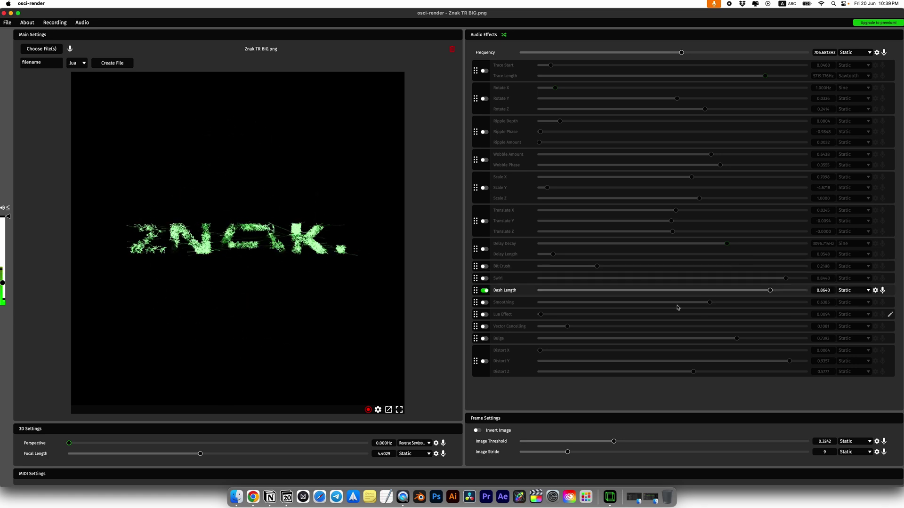
{"action": "left_click_drag", "start_coordinate": [766, 296], "coordinate": [642, 292]}
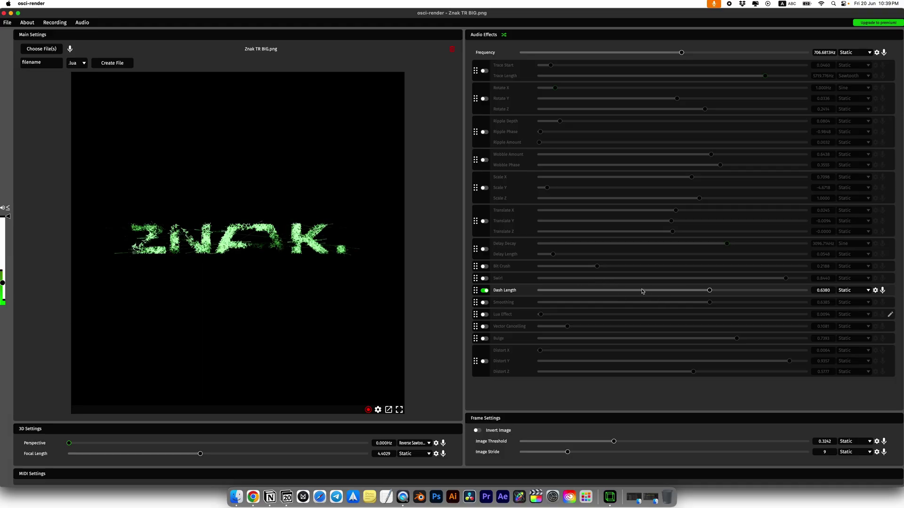
{"action": "left_click", "coordinate": [485, 291]}
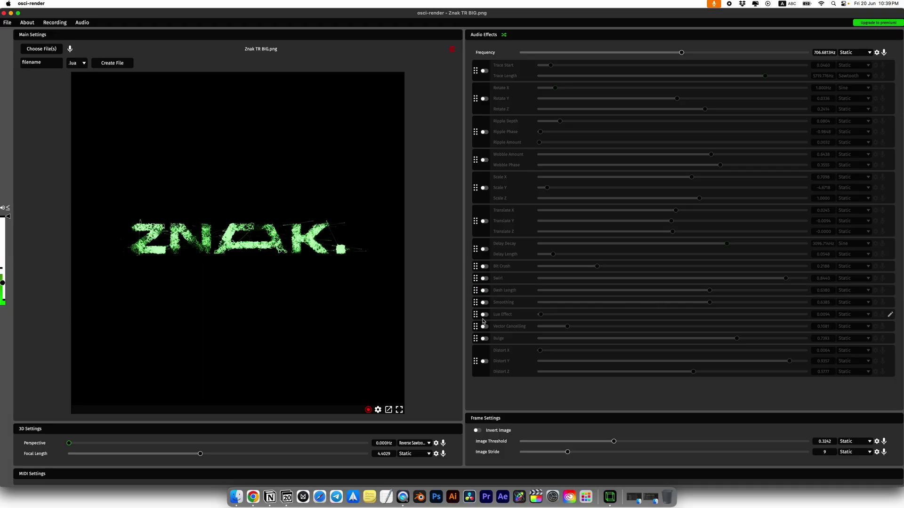
{"action": "left_click", "coordinate": [484, 302]}
{"action": "left_click_drag", "start_coordinate": [710, 302], "coordinate": [559, 318]}
{"action": "left_click", "coordinate": [485, 302]}
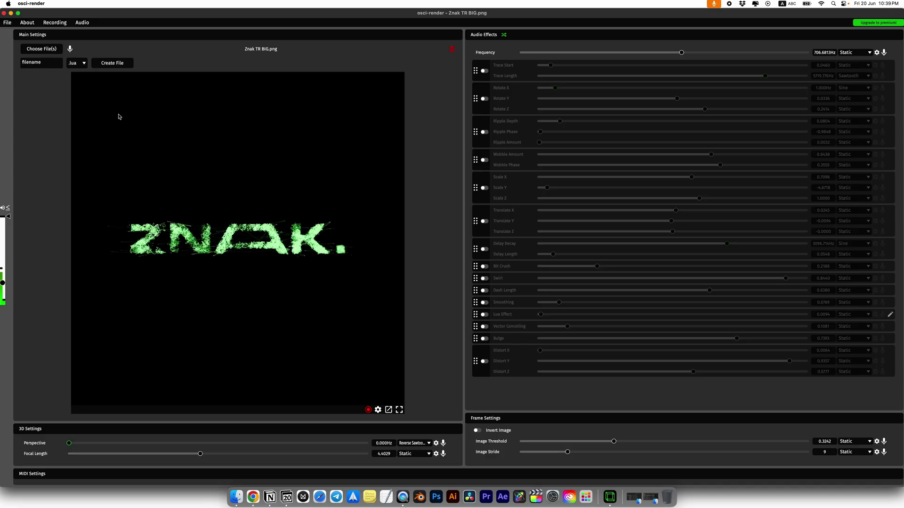
Step: Screenshot the render area, then turn Smoothing back on near maximum
{"action": "key", "text": "super+shift+4"}
{"action": "left_click_drag", "start_coordinate": [70, 72], "coordinate": [406, 393]}
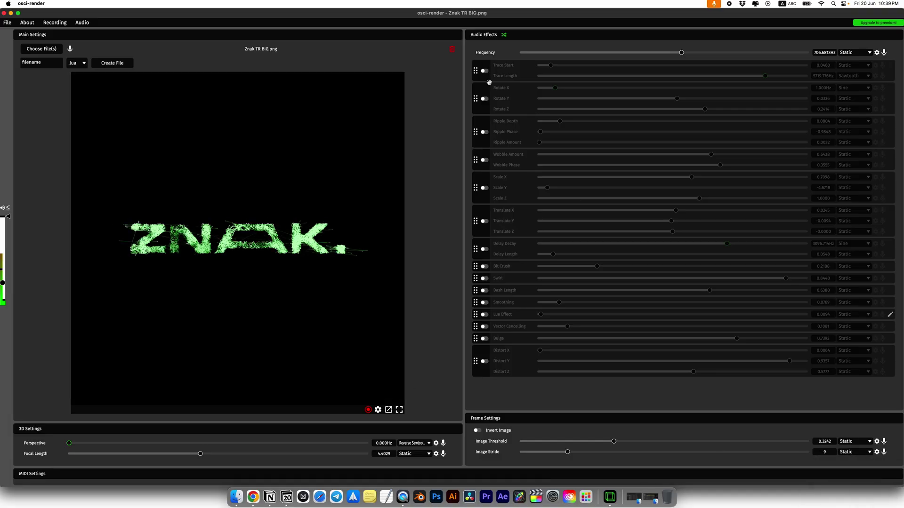
{"action": "left_click", "coordinate": [485, 303]}
{"action": "mouse_move", "coordinate": [557, 302]}
{"action": "left_mouse_down"}
{"action": "mouse_move", "coordinate": [810, 319]}
{"action": "mouse_move", "coordinate": [604, 320]}
{"action": "mouse_move", "coordinate": [831, 327]}
{"action": "mouse_move", "coordinate": [619, 311]}
{"action": "mouse_move", "coordinate": [752, 322]}
{"action": "mouse_move", "coordinate": [655, 319]}
{"action": "left_mouse_up"}
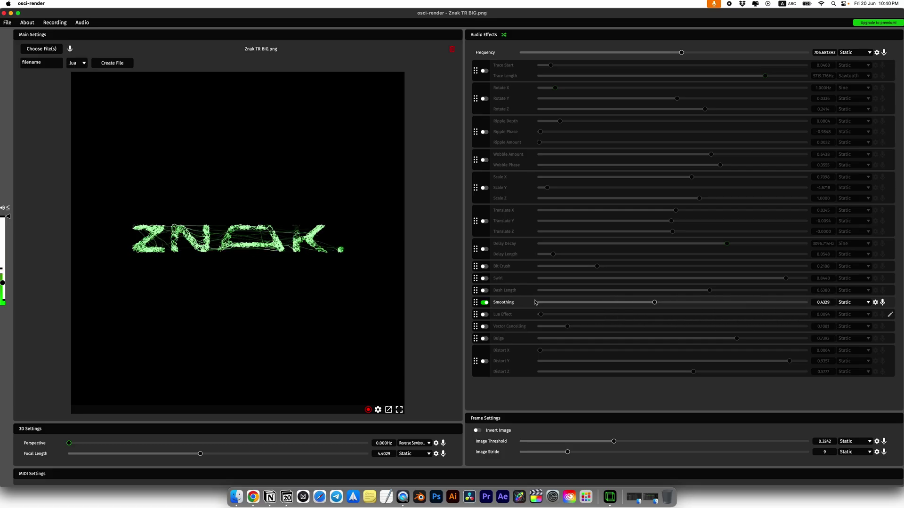
Step: Add Delay with Decay about 20 Hz and Wobble at about 0.32, easing Smoothing to 0.15
{"action": "left_click", "coordinate": [484, 249]}
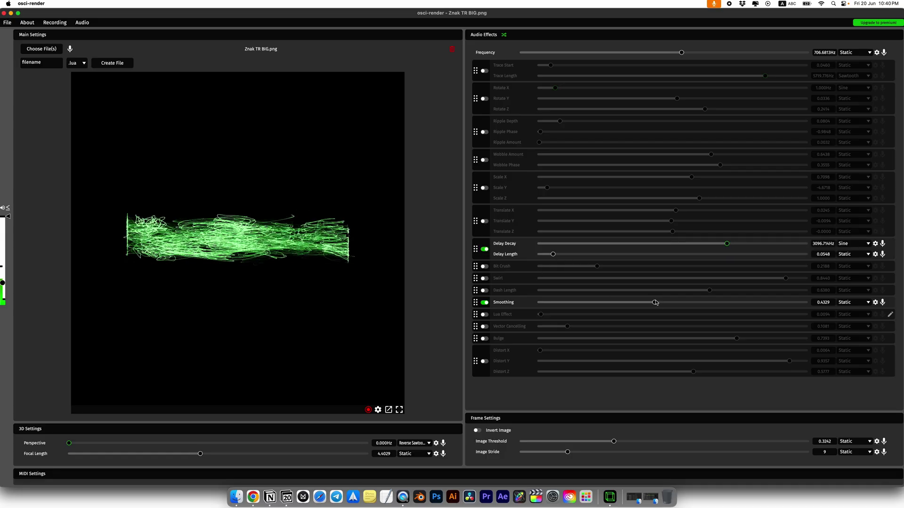
{"action": "left_click_drag", "start_coordinate": [655, 302], "coordinate": [842, 312]}
{"action": "left_click_drag", "start_coordinate": [727, 244], "coordinate": [580, 244]}
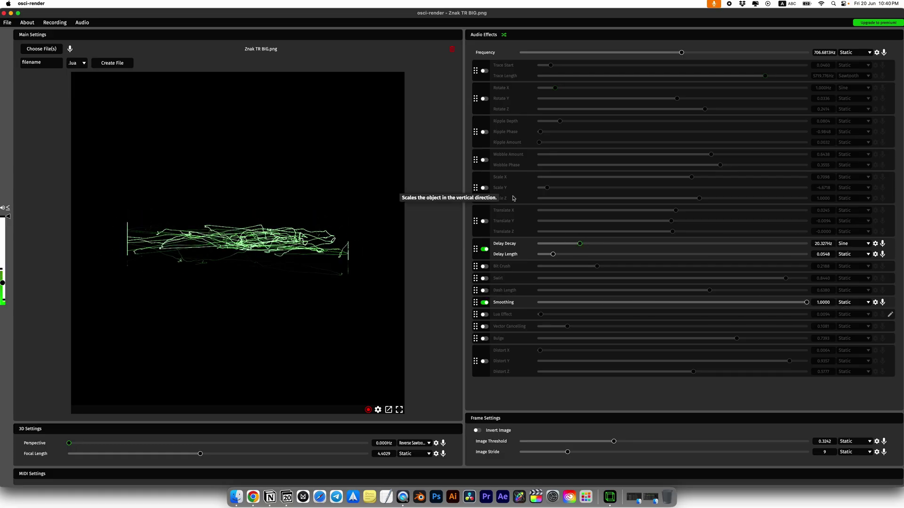
{"action": "left_click", "coordinate": [484, 160]}
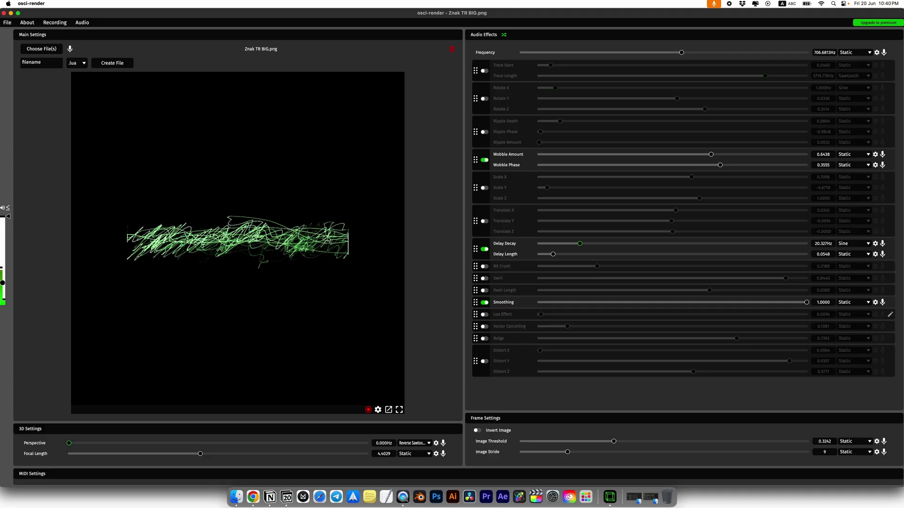
{"action": "left_click_drag", "start_coordinate": [808, 305], "coordinate": [580, 298]}
{"action": "left_click_drag", "start_coordinate": [715, 153], "coordinate": [625, 154]}
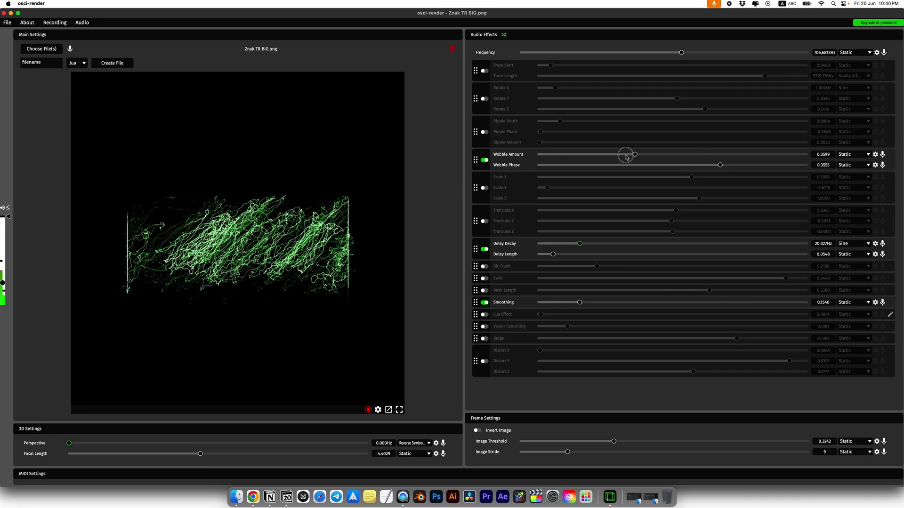
Step: Switch Wobble and Delay off and set Smoothing to about 0.22
{"action": "left_click", "coordinate": [484, 160]}
{"action": "left_click", "coordinate": [484, 249]}
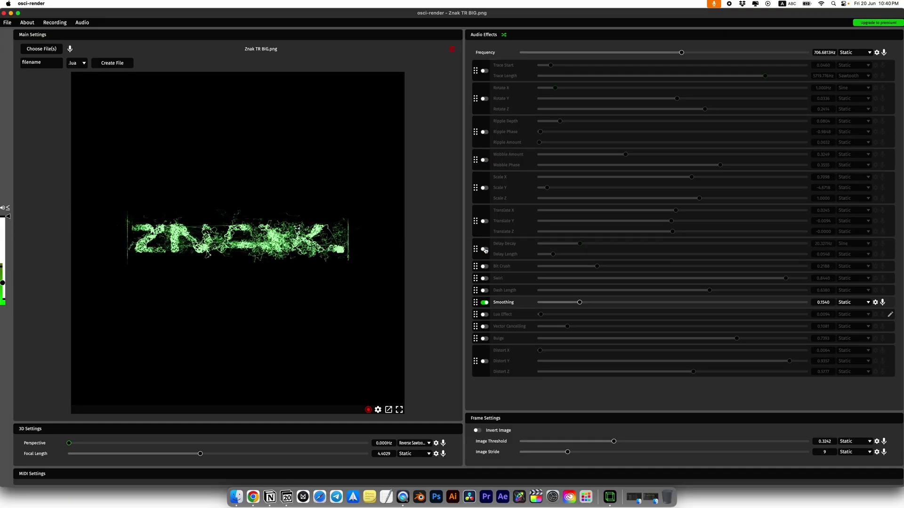
{"action": "left_click_drag", "start_coordinate": [578, 306], "coordinate": [598, 302]}
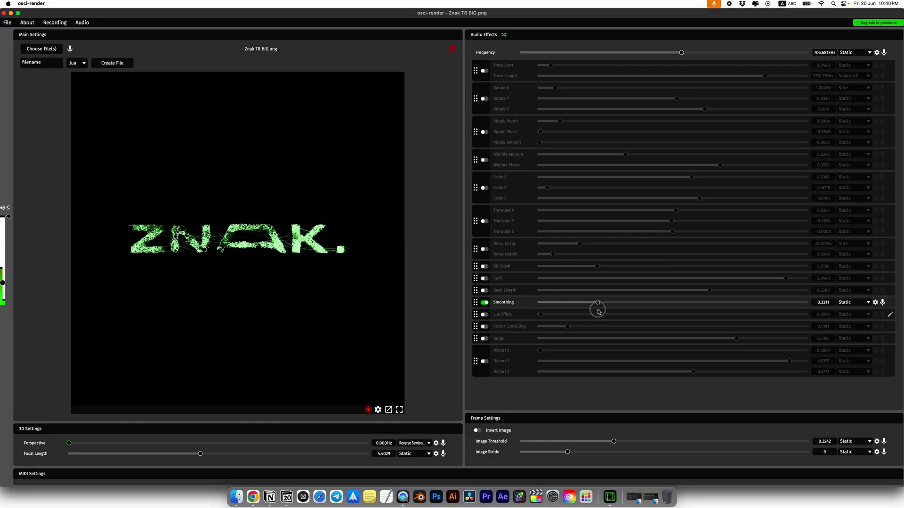
Step: Turn on Ripple with depth 0.849, phase 0.796 and amount 0.657
{"action": "left_click", "coordinate": [484, 132]}
{"action": "left_click_drag", "start_coordinate": [566, 127], "coordinate": [663, 125]}
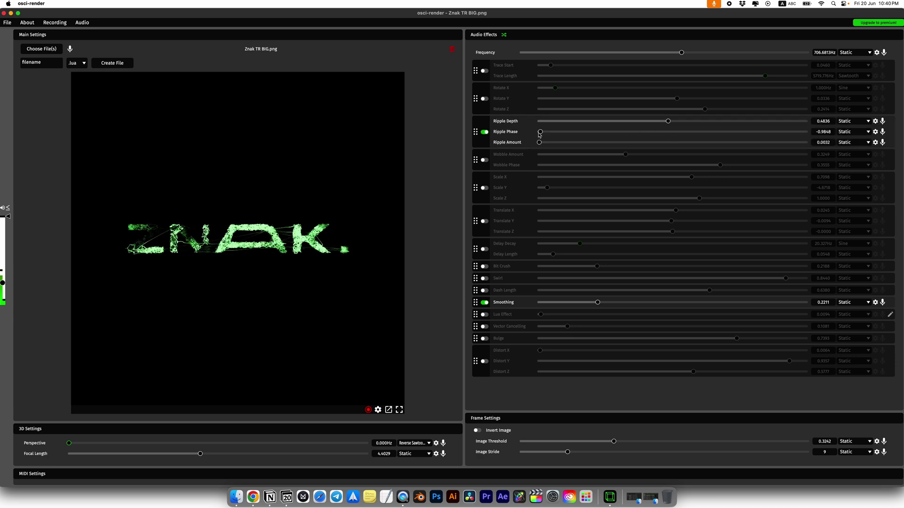
{"action": "left_click_drag", "start_coordinate": [542, 134], "coordinate": [758, 142]}
{"action": "left_click_drag", "start_coordinate": [540, 143], "coordinate": [714, 152]}
{"action": "mouse_move", "coordinate": [756, 134]}
{"action": "left_mouse_down"}
{"action": "mouse_move", "coordinate": [577, 133]}
{"action": "mouse_move", "coordinate": [615, 137]}
{"action": "mouse_move", "coordinate": [634, 134]}
{"action": "mouse_move", "coordinate": [563, 123]}
{"action": "mouse_move", "coordinate": [592, 130]}
{"action": "mouse_move", "coordinate": [765, 123]}
{"action": "left_mouse_up"}
{"action": "left_click_drag", "start_coordinate": [640, 135], "coordinate": [779, 134]}
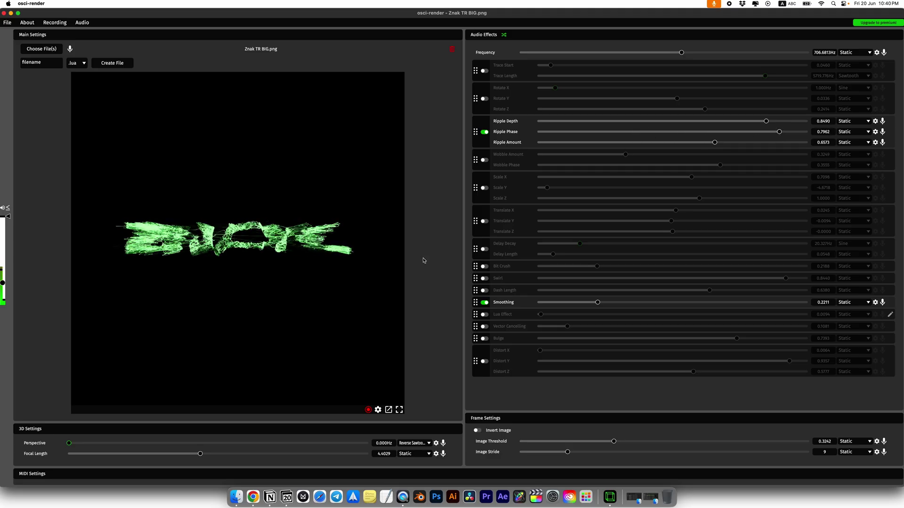
Step: Reset Smoothing to 0 and switch it off, then turn Ripple off
{"action": "left_click_drag", "start_coordinate": [598, 303], "coordinate": [538, 314]}
{"action": "left_click", "coordinate": [484, 302]}
{"action": "left_click", "coordinate": [484, 133]}
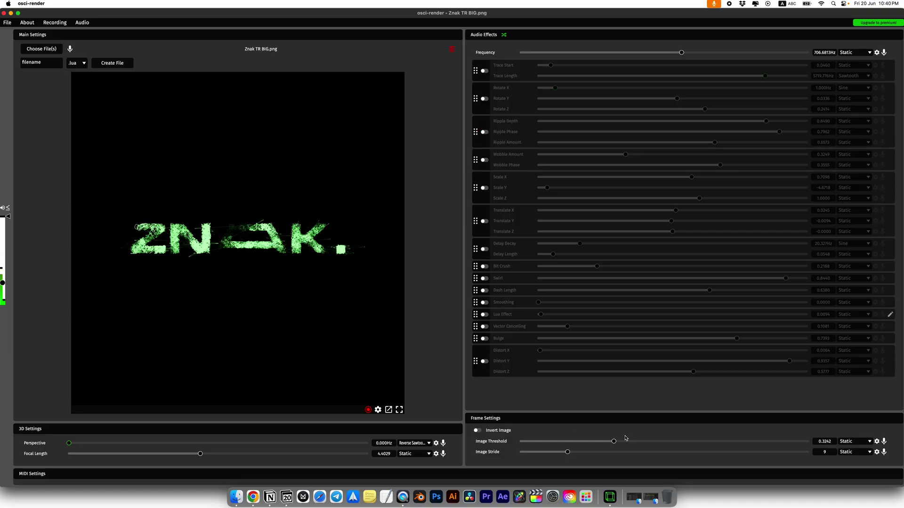
Step: Set image threshold to 0 and stride to 40, then randomise the audio effects several times
{"action": "left_click_drag", "start_coordinate": [626, 439], "coordinate": [520, 441]}
{"action": "left_click_drag", "start_coordinate": [567, 452], "coordinate": [749, 452]}
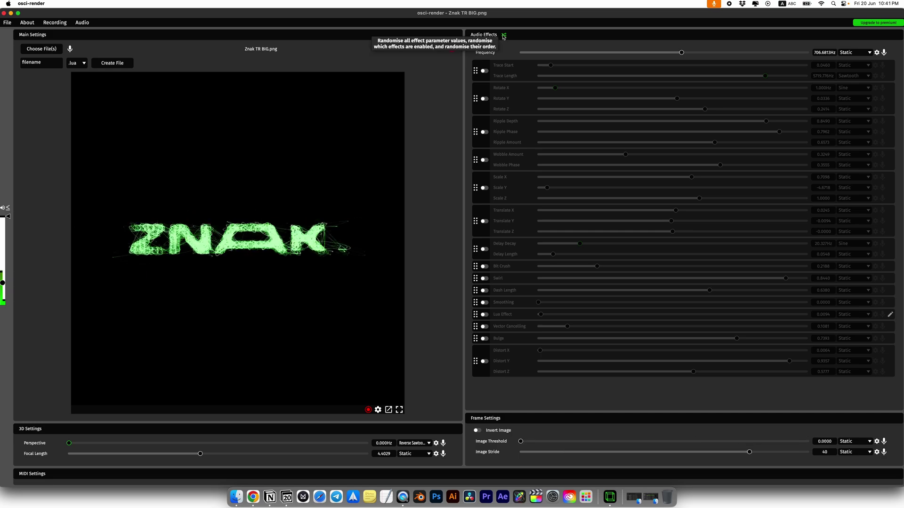
{"action": "left_click", "coordinate": [504, 35]}
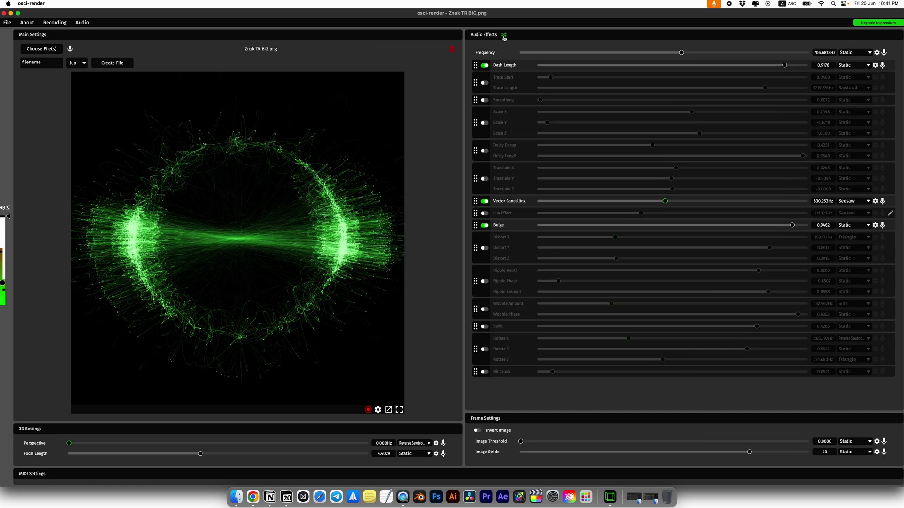
{"action": "left_click", "coordinate": [504, 36]}
{"action": "left_click", "coordinate": [504, 36]}
{"action": "left_click", "coordinate": [504, 36]}
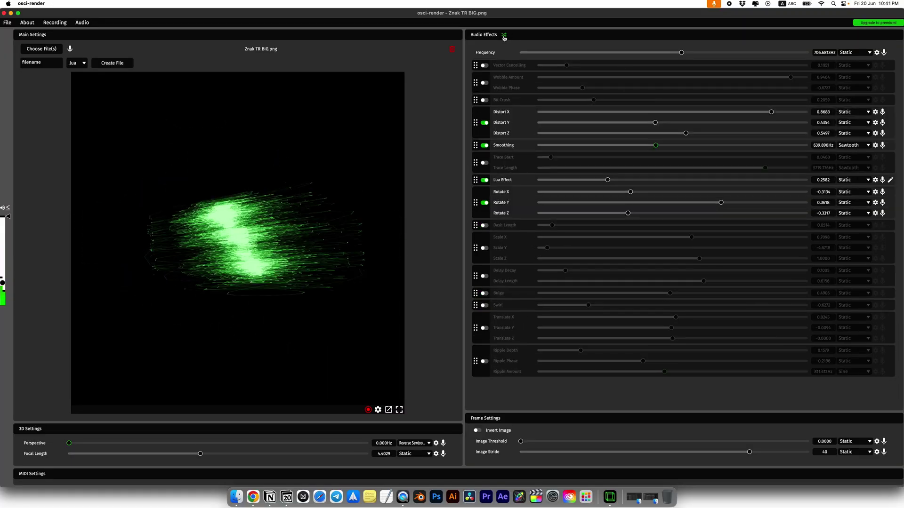
Step: Keep randomising the audio effects for more ZNAK variations, then start a new After Effects composition
{"action": "left_click", "coordinate": [503, 36]}
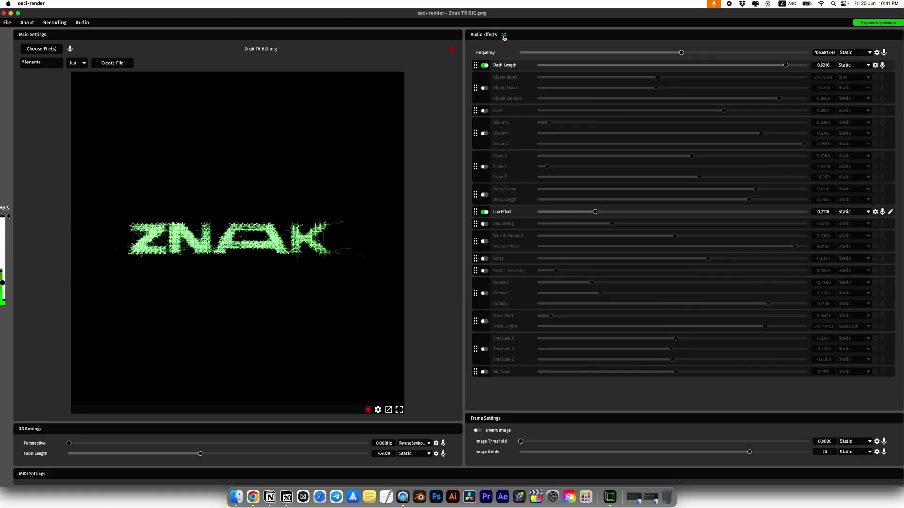
{"action": "left_click", "coordinate": [504, 37]}
{"action": "left_click", "coordinate": [504, 36]}
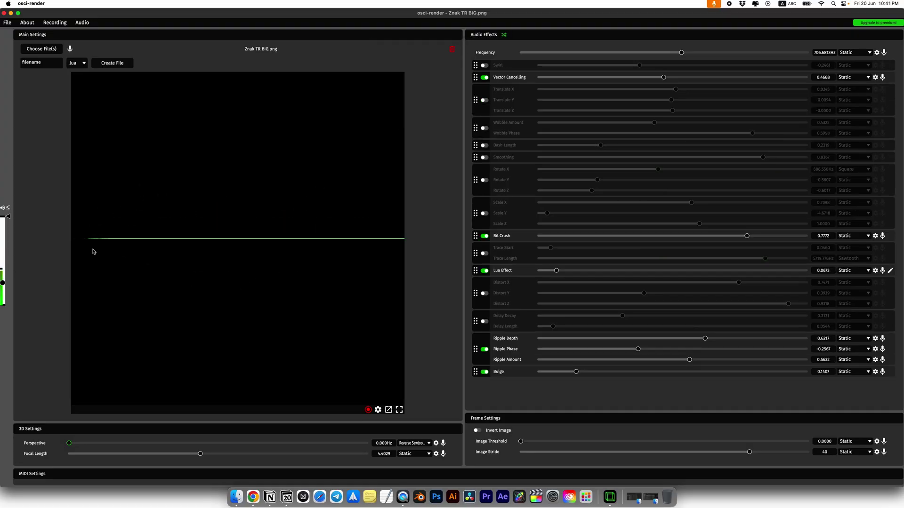
{"action": "left_click", "coordinate": [503, 36]}
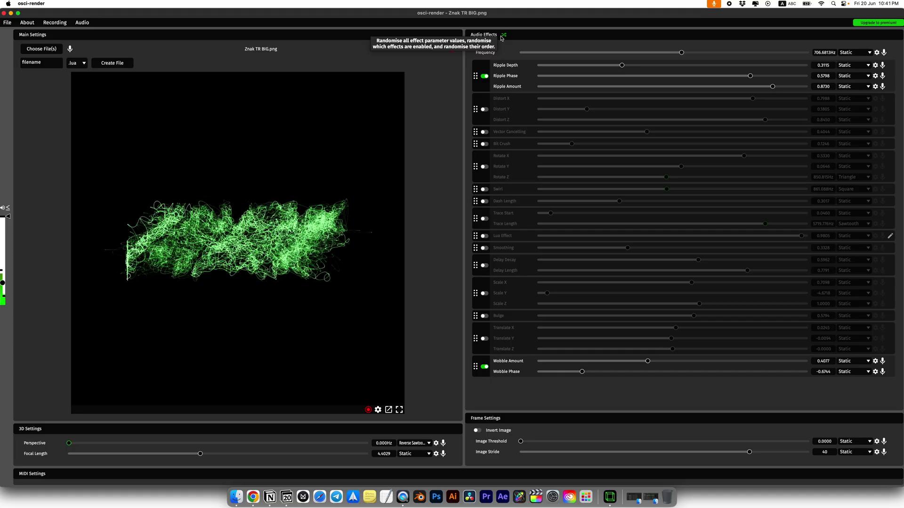
{"action": "left_click", "coordinate": [502, 37]}
{"action": "left_click", "coordinate": [502, 37]}
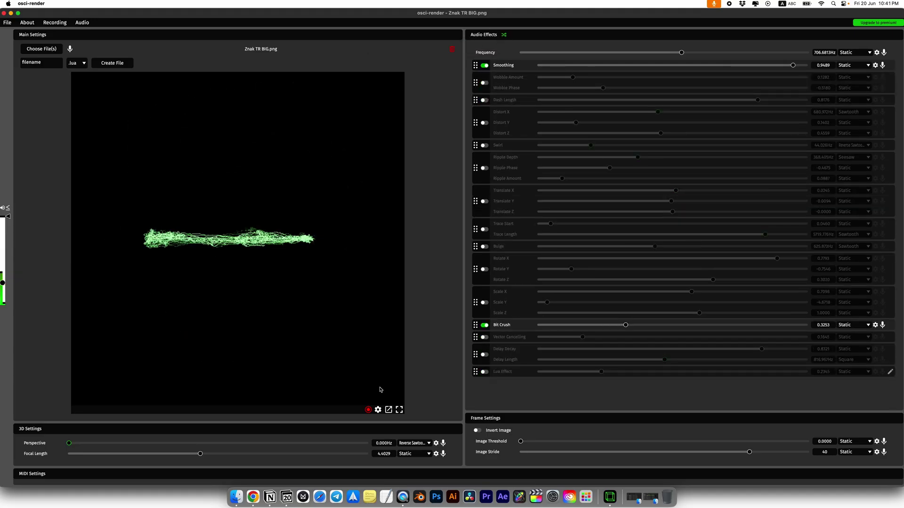
{"action": "left_click", "coordinate": [504, 36]}
{"action": "left_click", "coordinate": [504, 36]}
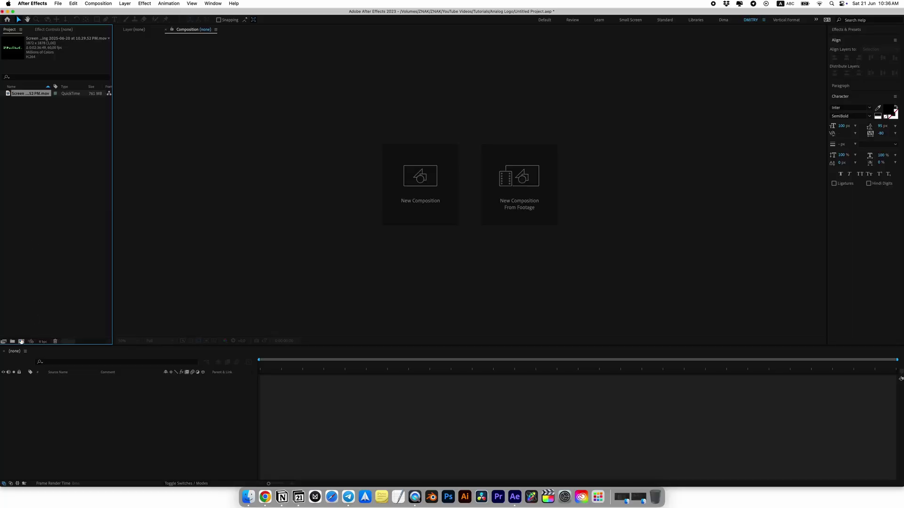
{"action": "left_click", "coordinate": [21, 341]}
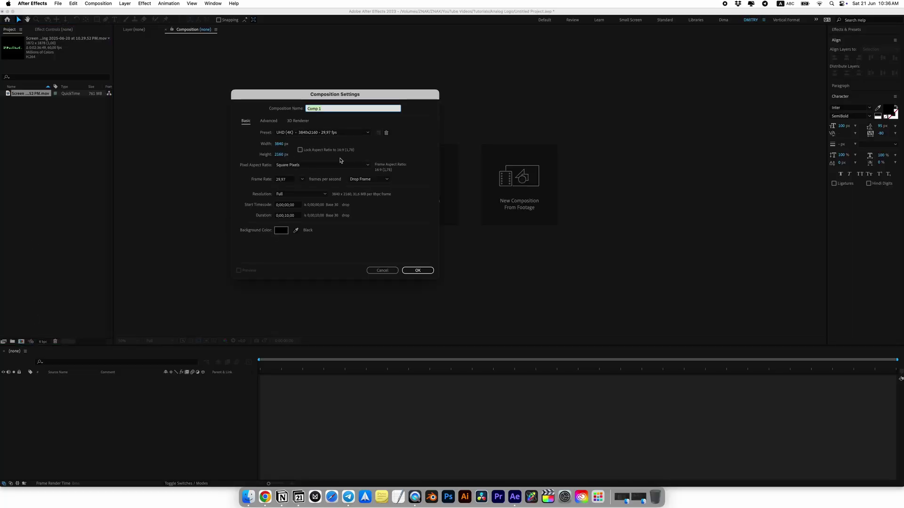
Step: Create the Main composition, add the ZNAK recording to its timeline and scale it up
{"action": "key", "text": "Return"}
{"action": "left_click_drag", "start_coordinate": [37, 101], "coordinate": [45, 153]}
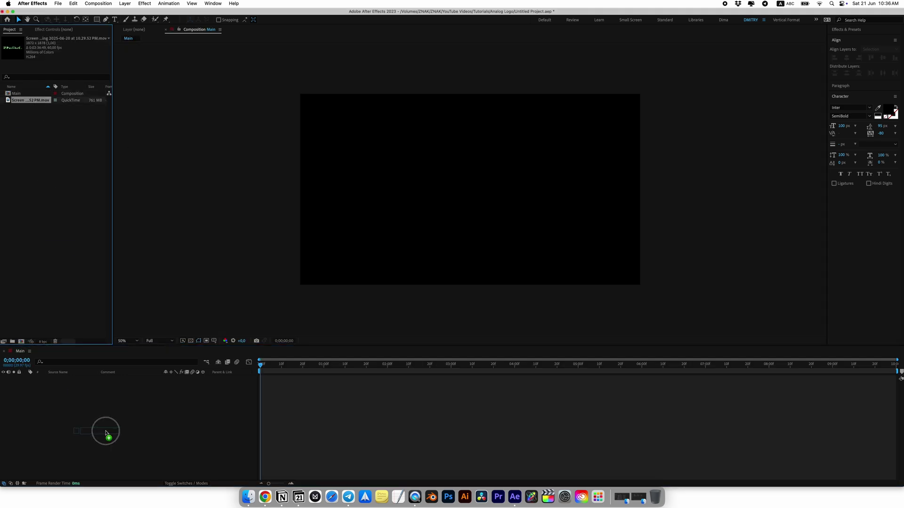
{"action": "left_click_drag", "start_coordinate": [106, 432], "coordinate": [107, 431]}
{"action": "left_click_drag", "start_coordinate": [553, 189], "coordinate": [574, 189]}
{"action": "left_click", "coordinate": [347, 372]}
Step: Split the recording into separate layers at chosen frames and save the project
{"action": "mouse_move", "coordinate": [348, 372]}
{"action": "left_mouse_down"}
{"action": "mouse_move", "coordinate": [461, 372]}
{"action": "mouse_move", "coordinate": [341, 371]}
{"action": "left_mouse_up"}
{"action": "key", "text": "ctrl+shift+d"}
{"action": "key", "text": "ctrl+s"}
{"action": "left_click", "coordinate": [395, 370]}
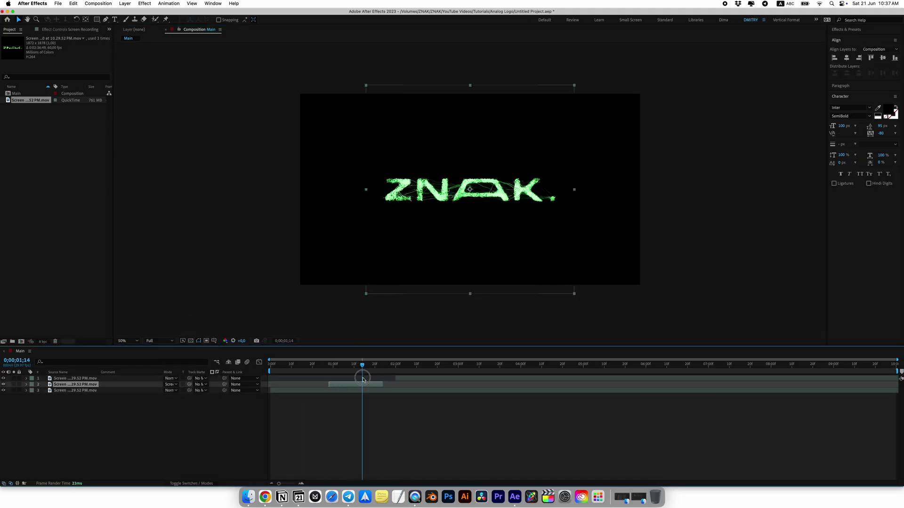
{"action": "mouse_move", "coordinate": [363, 372]}
{"action": "left_mouse_down"}
{"action": "mouse_move", "coordinate": [416, 372]}
{"action": "mouse_move", "coordinate": [371, 366]}
{"action": "left_mouse_up"}
{"action": "key", "text": "ctrl+shift+z"}
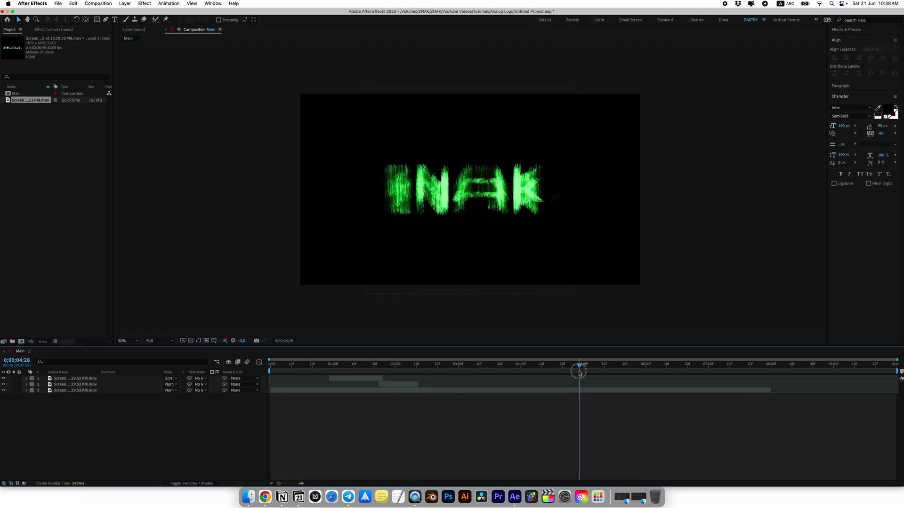
Step: Shift layer 3 earlier with Lighten blending, and trim layer 4 shorter
{"action": "left_click_drag", "start_coordinate": [581, 390], "coordinate": [397, 391]}
{"action": "left_click", "coordinate": [170, 390]}
{"action": "left_click", "coordinate": [179, 244]}
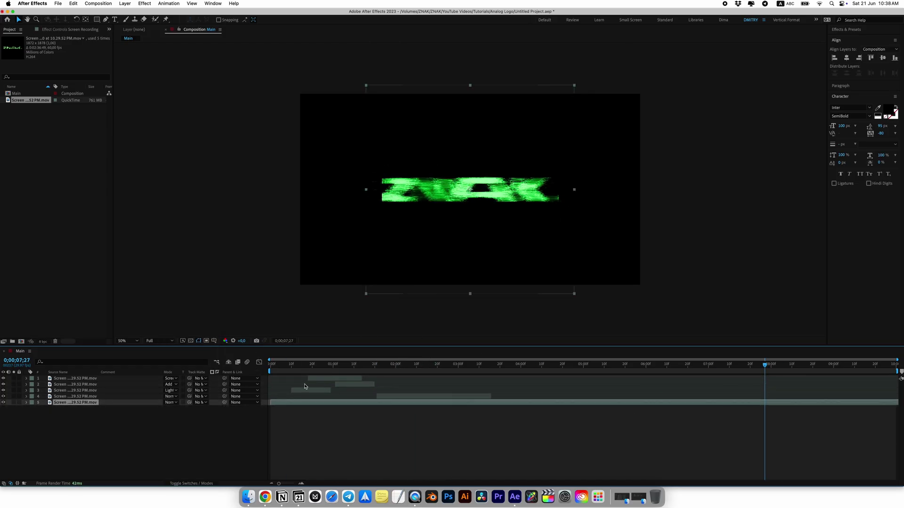
{"action": "left_click", "coordinate": [390, 365]}
{"action": "left_click_drag", "start_coordinate": [390, 366], "coordinate": [460, 366]}
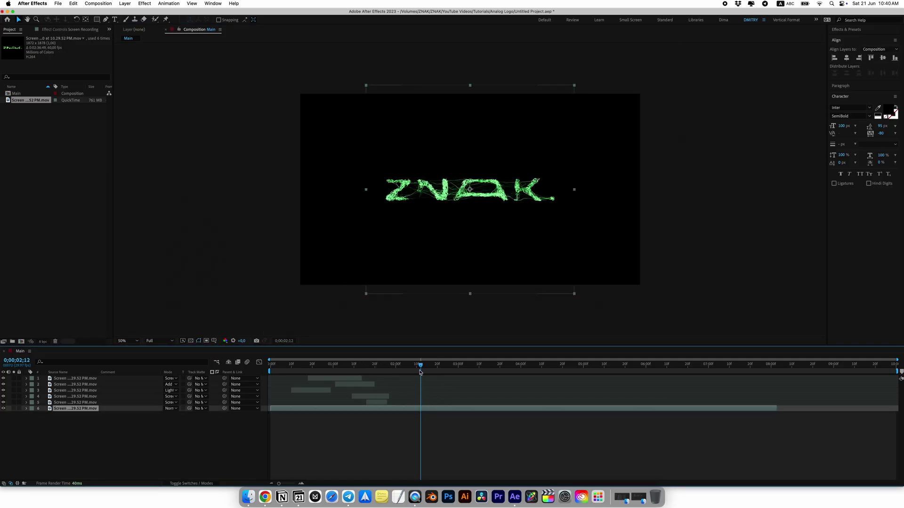
Step: Move layer 6 later and split it into more staggered clips
{"action": "left_click", "coordinate": [355, 407]}
{"action": "left_click_drag", "start_coordinate": [355, 407], "coordinate": [426, 408]}
{"action": "key", "text": "ctrl+d"}
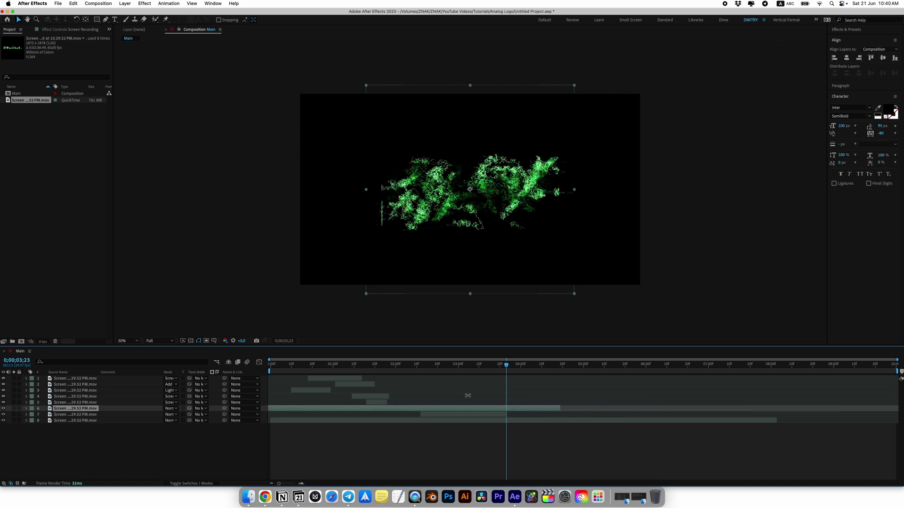
{"action": "left_click_drag", "start_coordinate": [545, 409], "coordinate": [677, 398]}
{"action": "key", "text": "ctrl+shift+d"}
{"action": "key", "text": "ctrl+shift+d"}
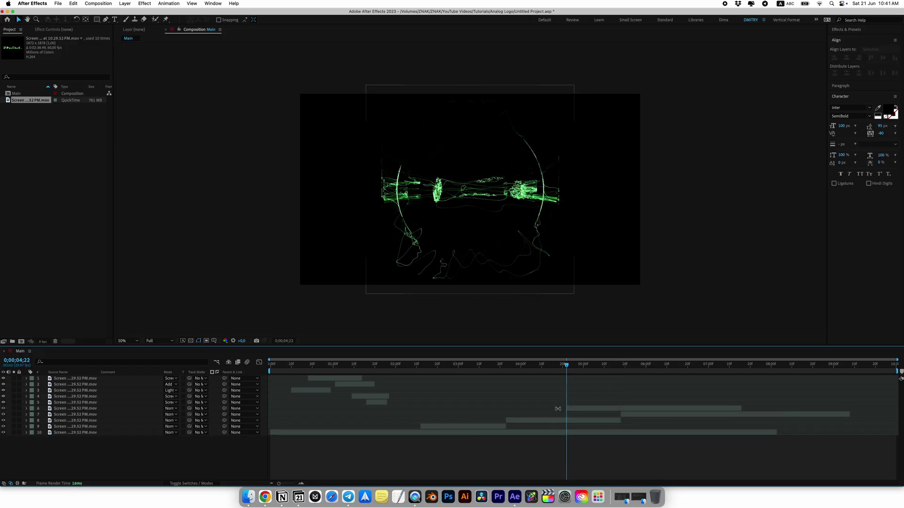
Step: Shift the first five clips earlier and pull layer 6 earlier to finish the stagger
{"action": "left_click", "coordinate": [387, 367]}
{"action": "left_click_drag", "start_coordinate": [358, 373], "coordinate": [317, 372]}
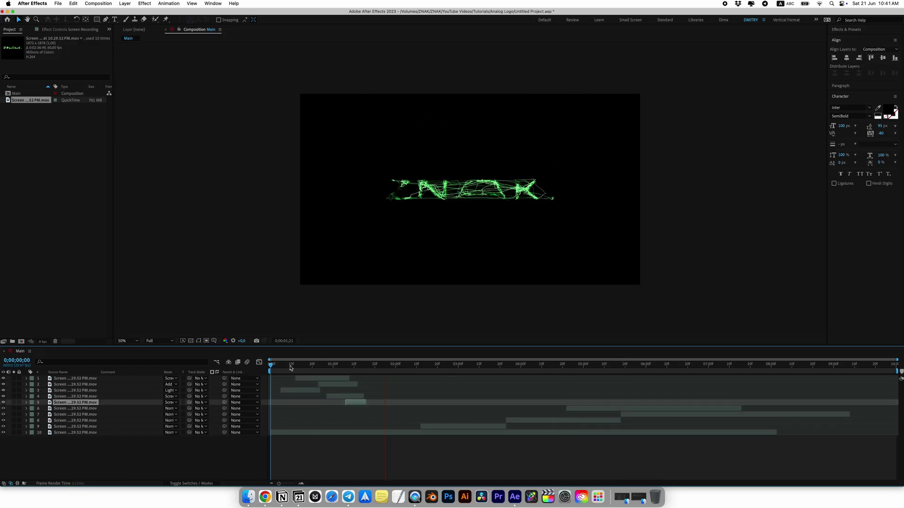
{"action": "left_click", "coordinate": [439, 367]}
{"action": "left_click", "coordinate": [445, 431]}
{"action": "key", "text": "shift+Page_Up"}
{"action": "key", "text": "ctrl+Up"}
{"action": "key", "text": "ctrl+Up"}
{"action": "left_click_drag", "start_coordinate": [627, 408], "coordinate": [513, 414]}
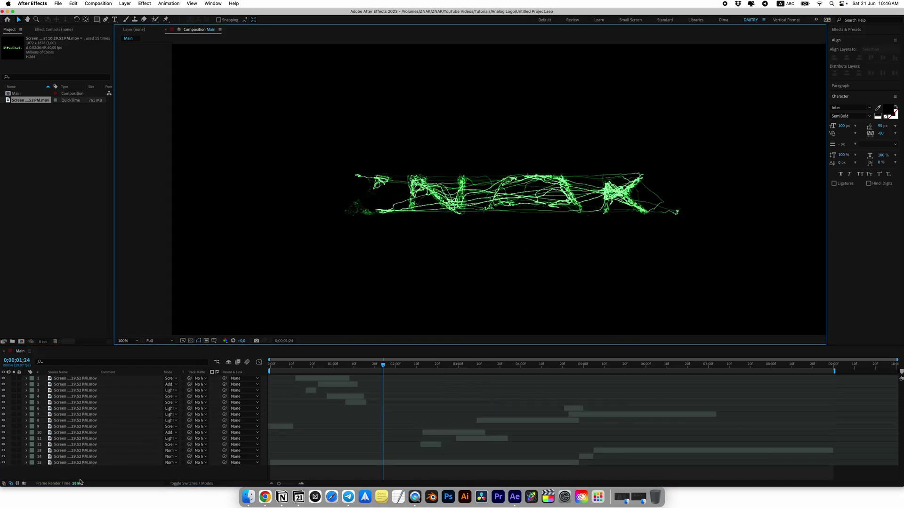
Step: Add a new Adjustment Layer on top and apply Sharpen (amount 20) via the 'sha' effect search
{"action": "right_click", "coordinate": [80, 482]}
{"action": "mouse_move", "coordinate": [99, 396]}
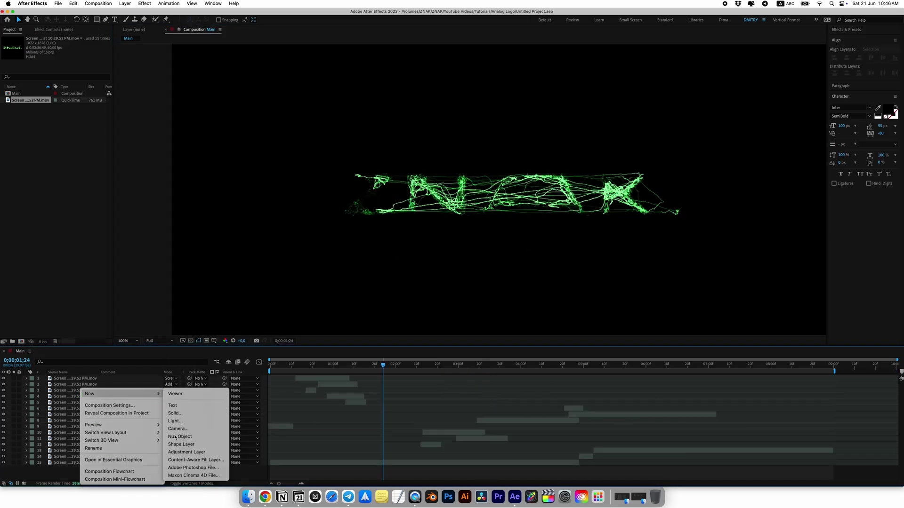
{"action": "left_click", "coordinate": [183, 453]}
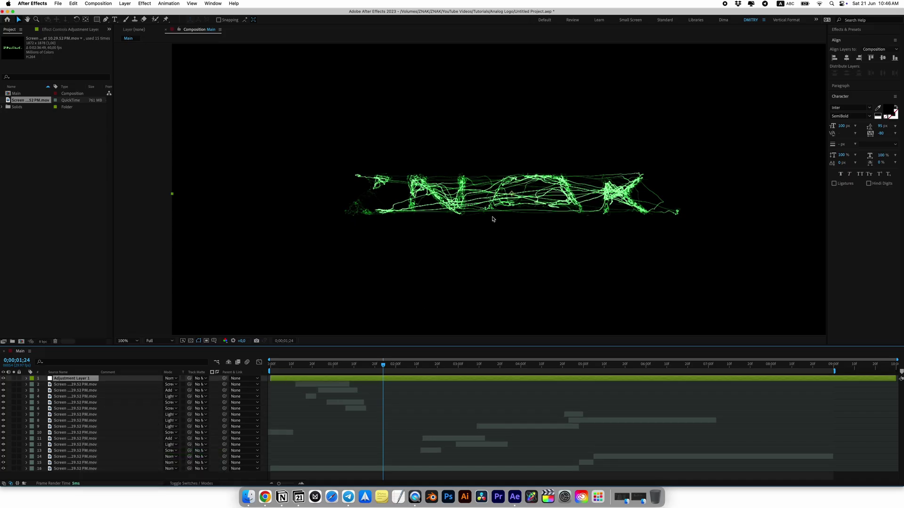
{"action": "key", "text": "ctrl+space"}
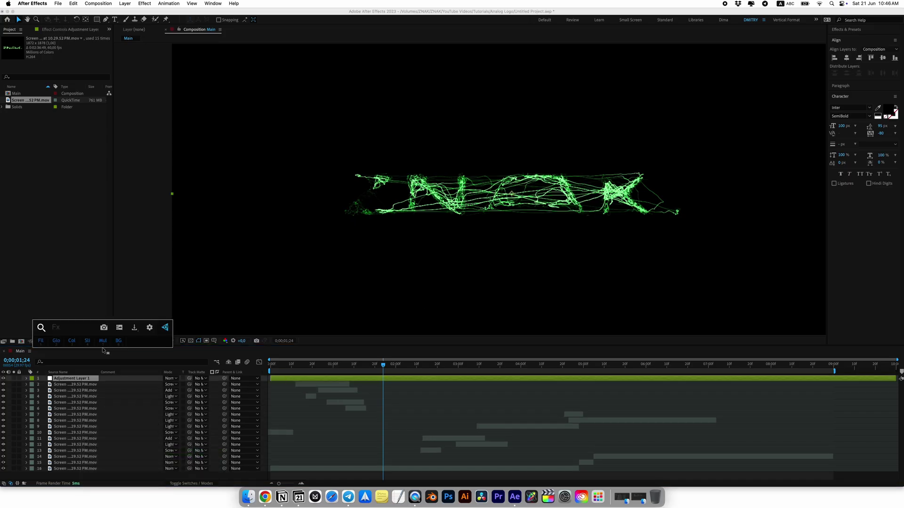
{"action": "type", "text": "sha"}
{"action": "left_click", "coordinate": [103, 349]}
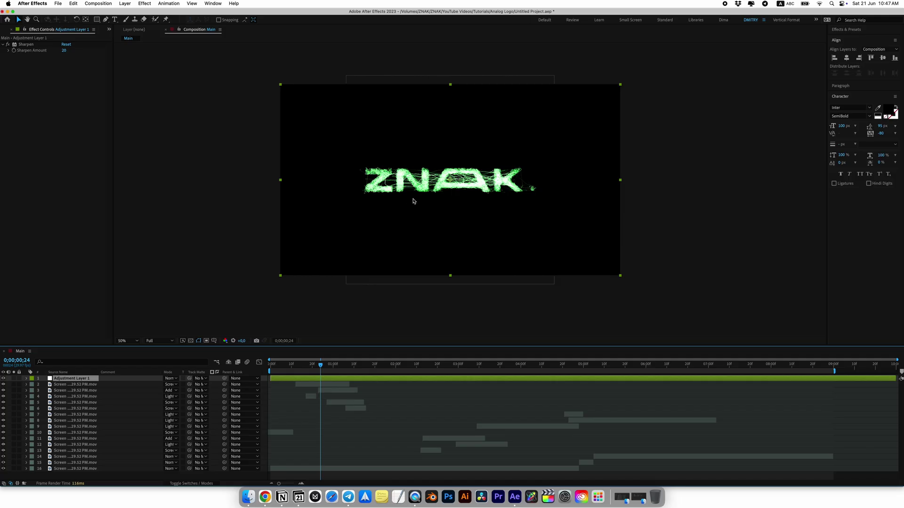
Step: Apply a glow to the adjustment layer, lowering its threshold and widening its radius
{"action": "key", "text": "ctrl+space"}
{"action": "type", "text": "dee"}
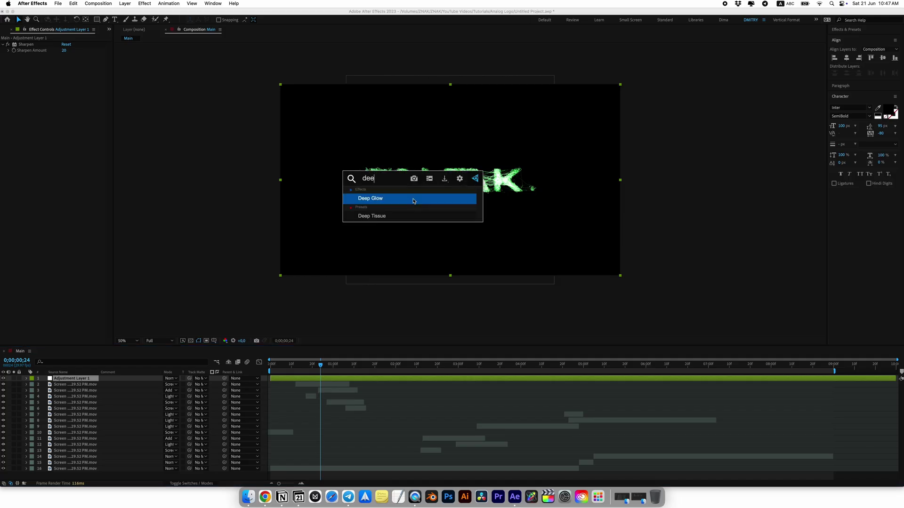
{"action": "key", "text": "BackSpace"}
{"action": "key", "text": "BackSpace"}
{"action": "key", "text": "BackSpace"}
{"action": "type", "text": "glow"}
{"action": "key", "text": "Return"}
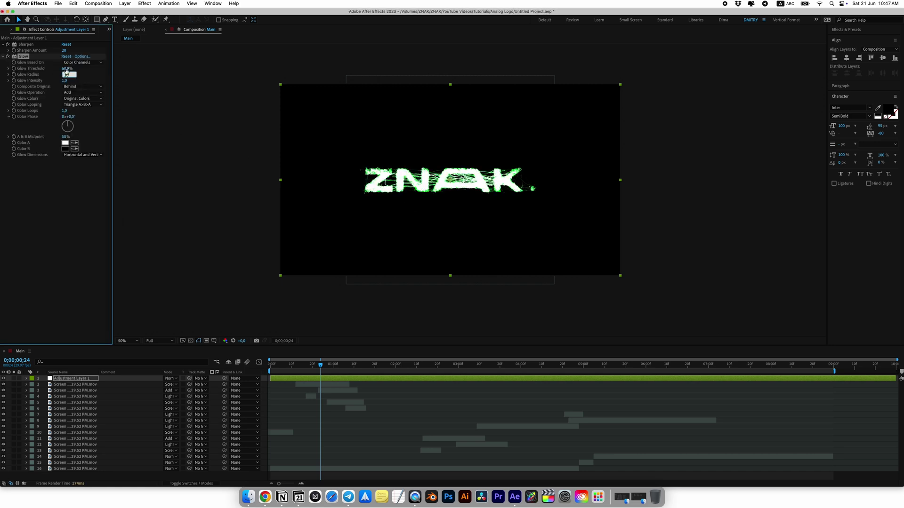
{"action": "left_click_drag", "start_coordinate": [66, 69], "coordinate": [23, 70]}
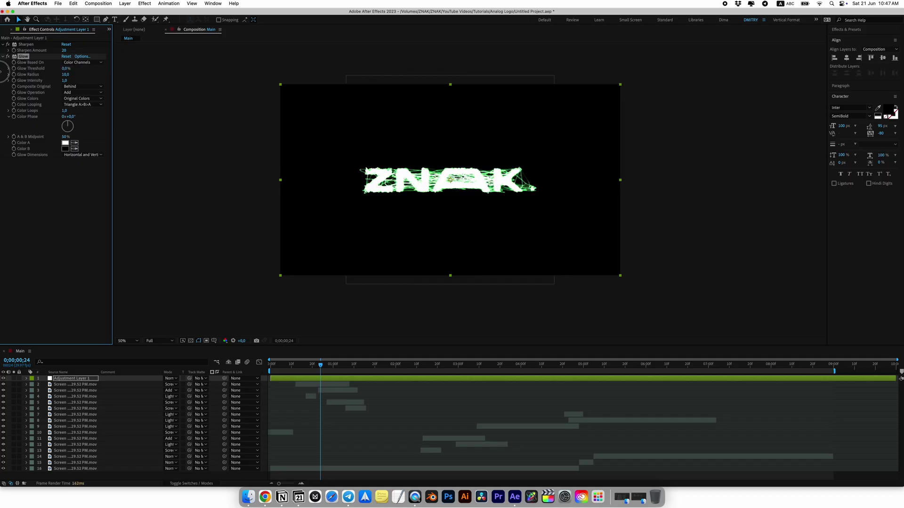
{"action": "mouse_move", "coordinate": [83, 76]}
{"action": "left_mouse_down"}
{"action": "mouse_move", "coordinate": [161, 79]}
{"action": "mouse_move", "coordinate": [70, 84]}
{"action": "left_mouse_up"}
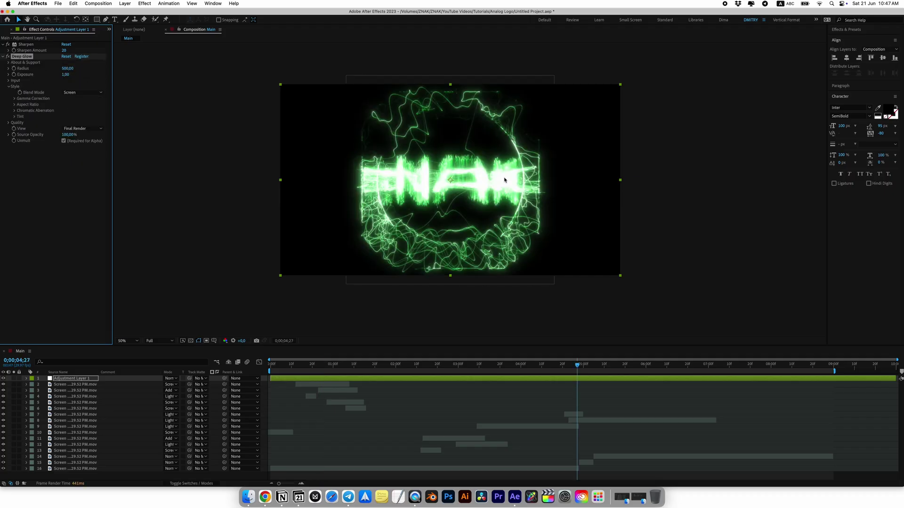
Step: Set the Deep Glow radius to 200 and save the project
{"action": "scroll", "coordinate": [412, 181], "scroll_direction": "left", "scroll_amount": 3}
{"action": "left_click", "coordinate": [67, 70]}
{"action": "type", "text": "200"}
{"action": "key", "text": "Return"}
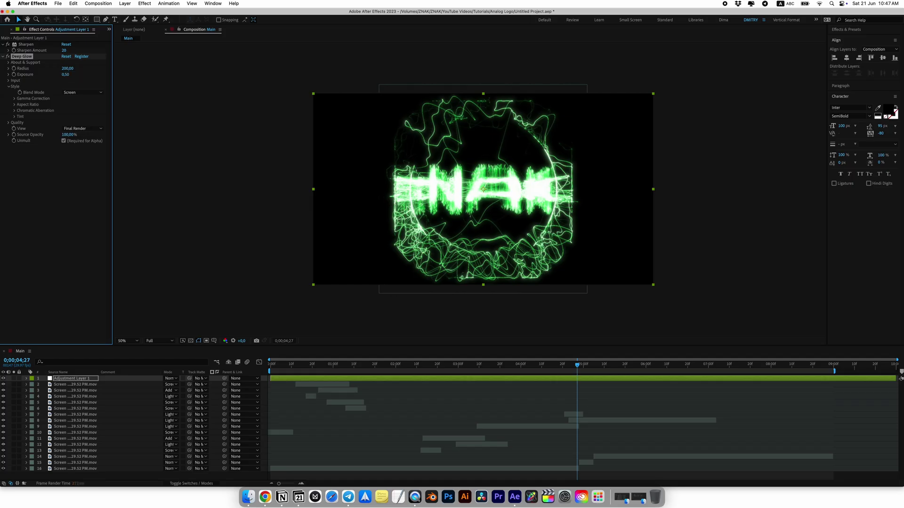
{"action": "key", "text": "super+s"}
{"action": "left_click_drag", "start_coordinate": [562, 362], "coordinate": [262, 382]}
Step: Preview the Main composition from 0;00;00;00 to watch the green Deep Glow ZNAK logo
{"action": "key", "text": "space"}
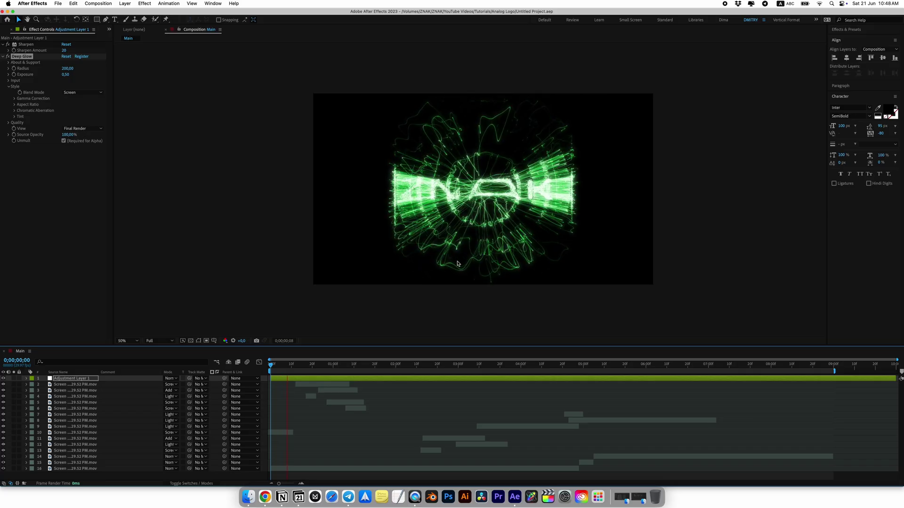